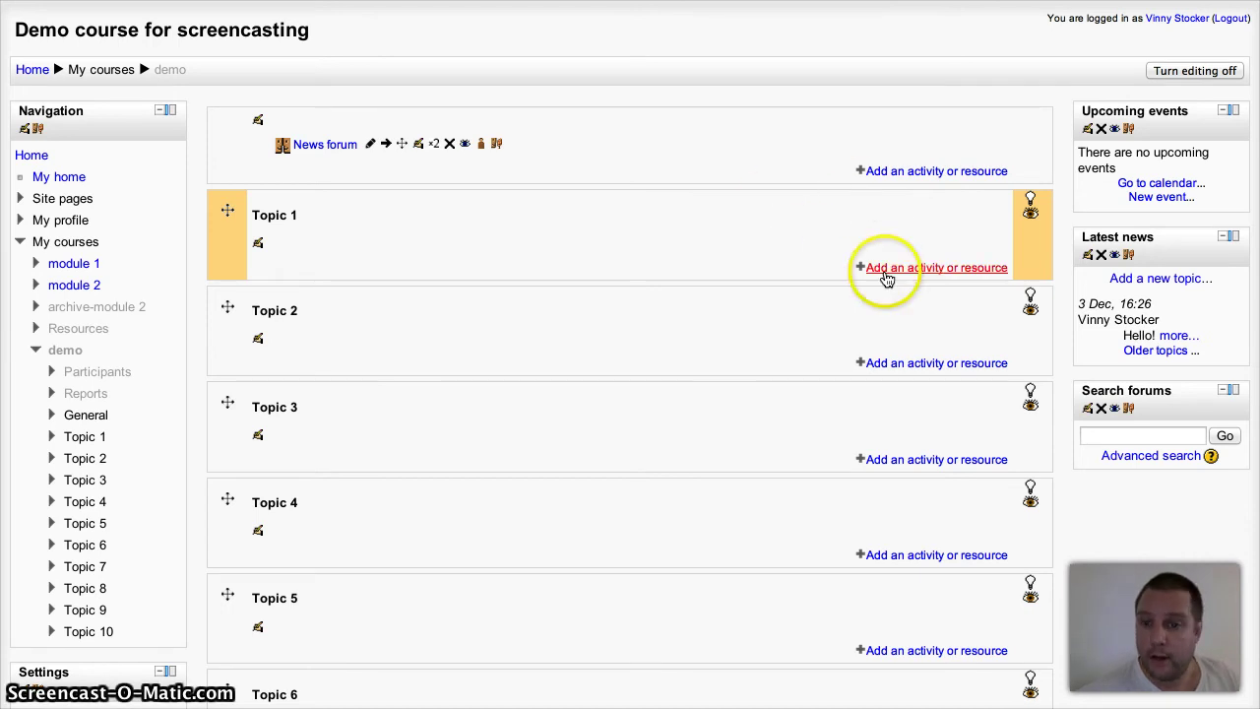
Pick Survey in Topic 1's activity chooser and add it to the course.
{"action": "left_click", "coordinate": [884, 274]}
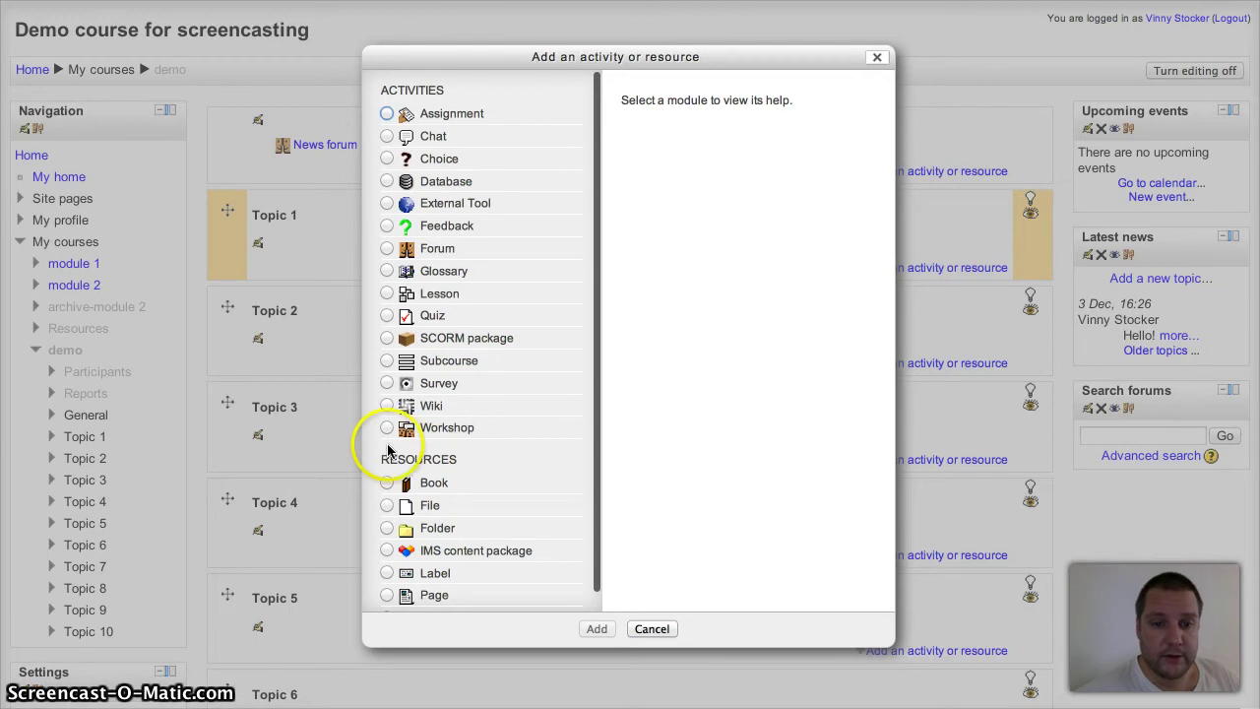
{"action": "left_click", "coordinate": [388, 383]}
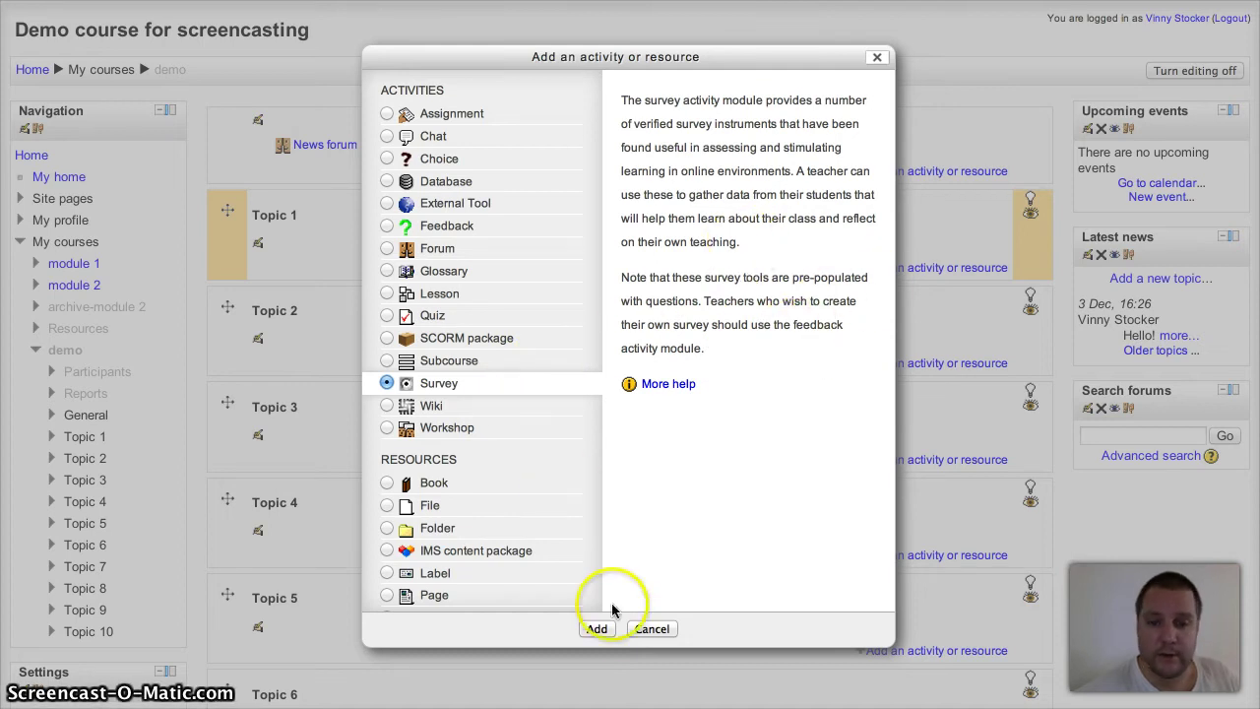
{"action": "left_click", "coordinate": [598, 630]}
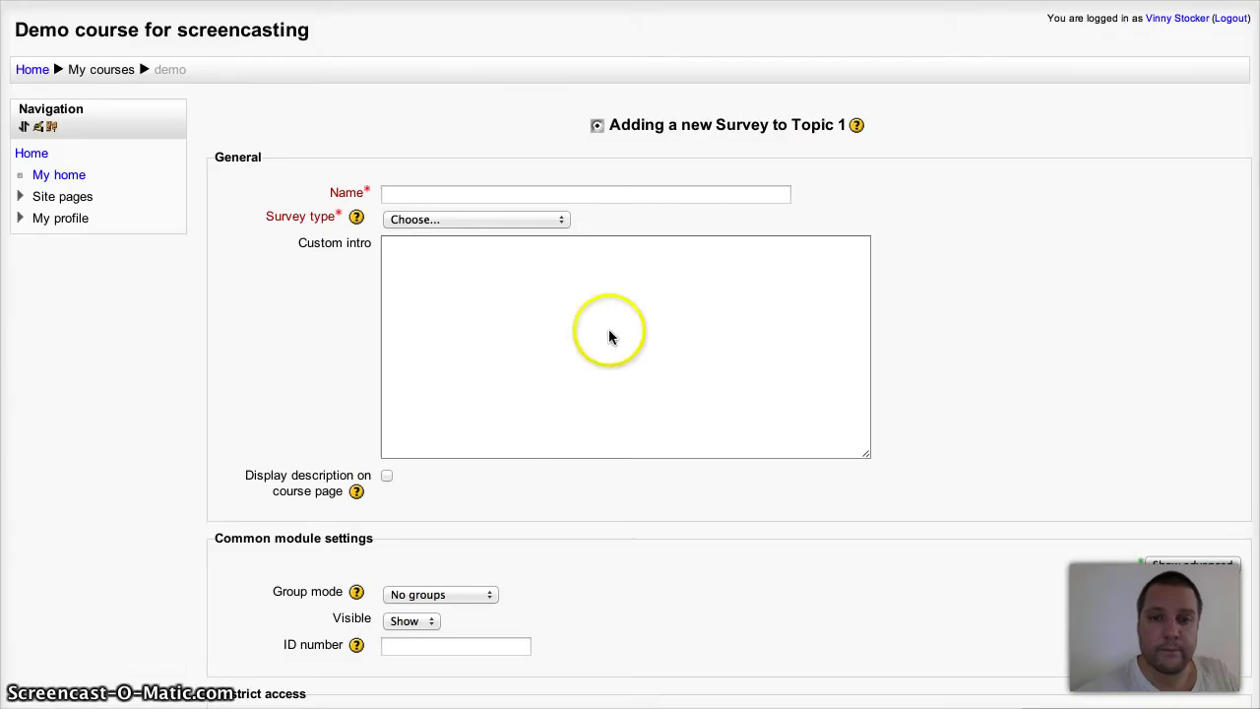
Name the survey 'On-Line Learning Environment Survey', review the survey type options, and open the module documentation.
{"action": "left_click", "coordinate": [593, 197]}
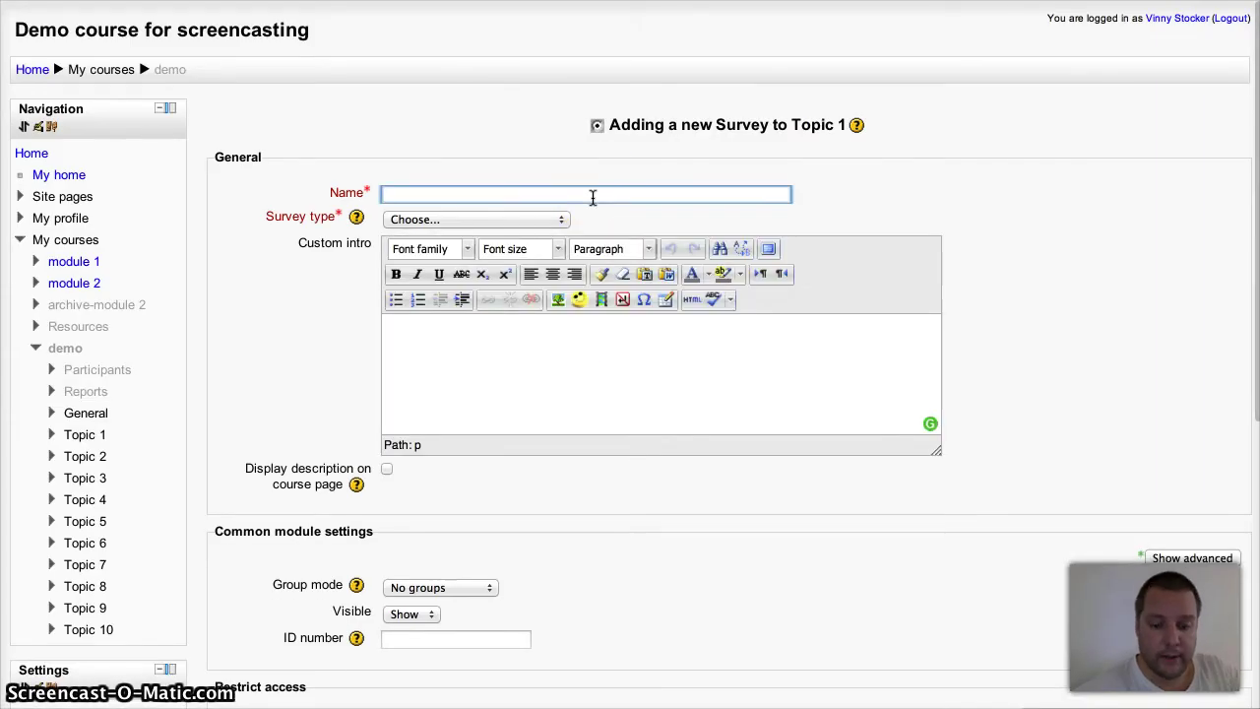
{"action": "type", "text": "On-Line Learning Environment Survey"}
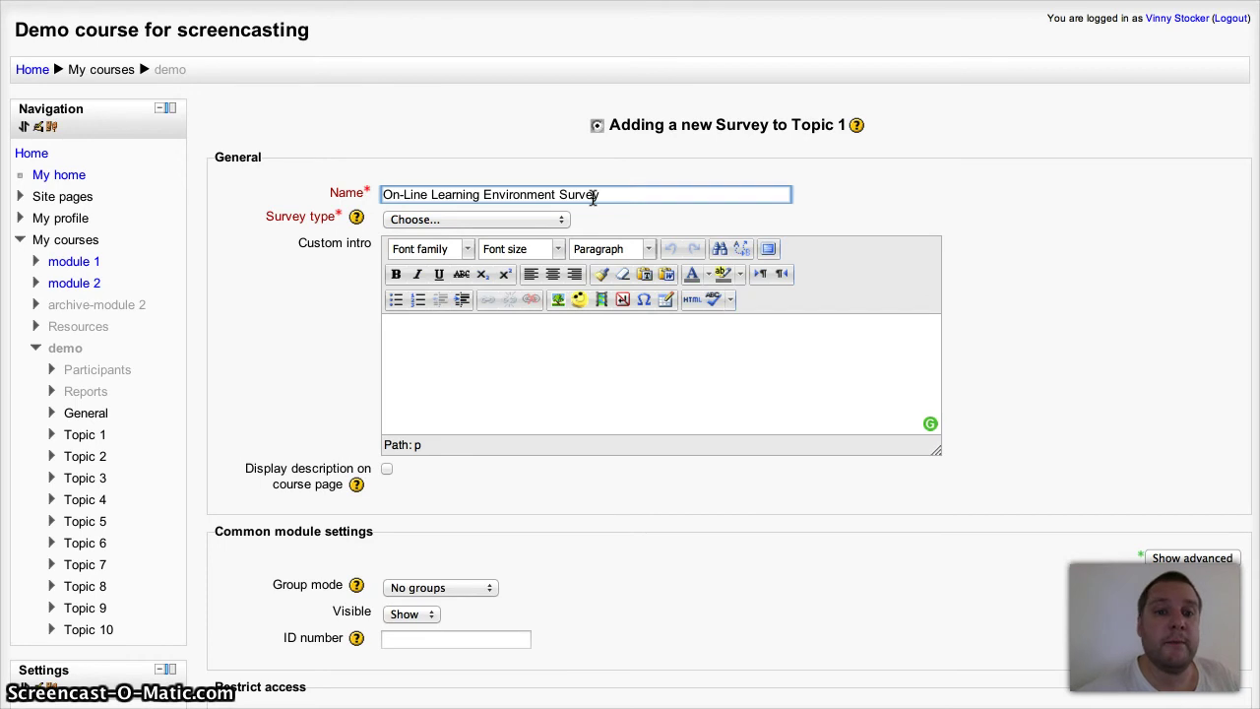
{"action": "left_click", "coordinate": [473, 218]}
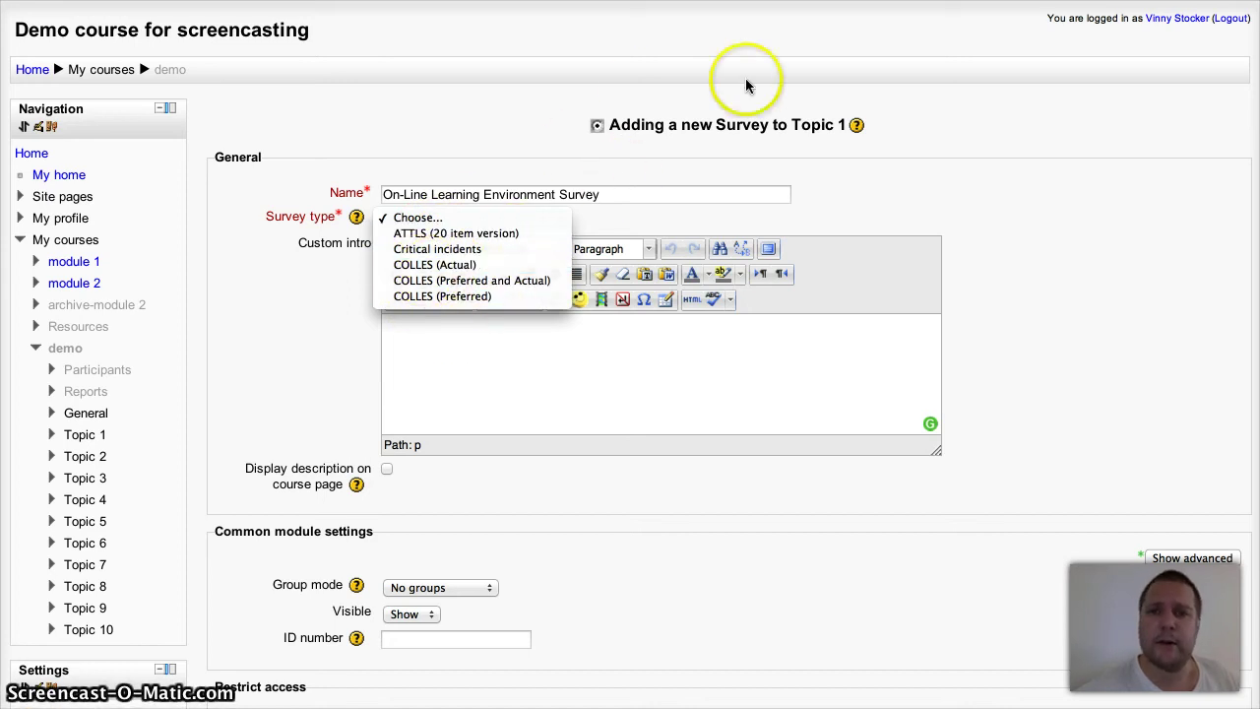
{"action": "key", "text": "Escape"}
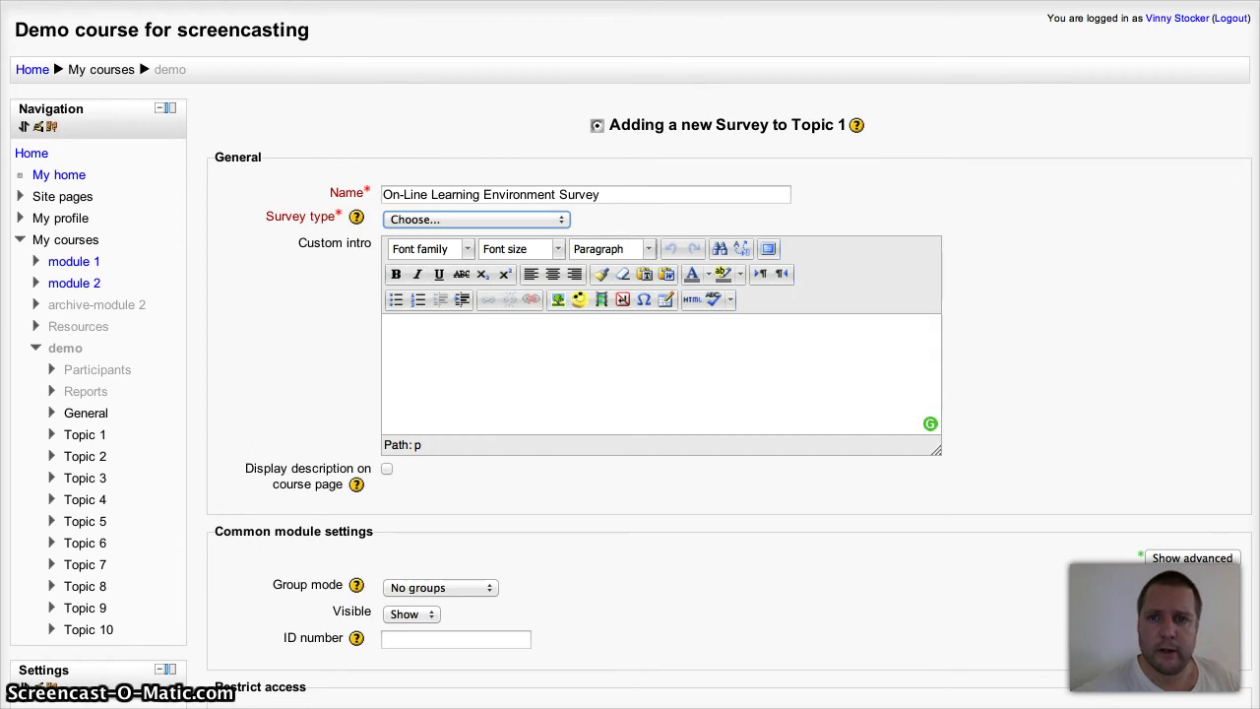
{"action": "key", "text": "ctrl+Tab"}
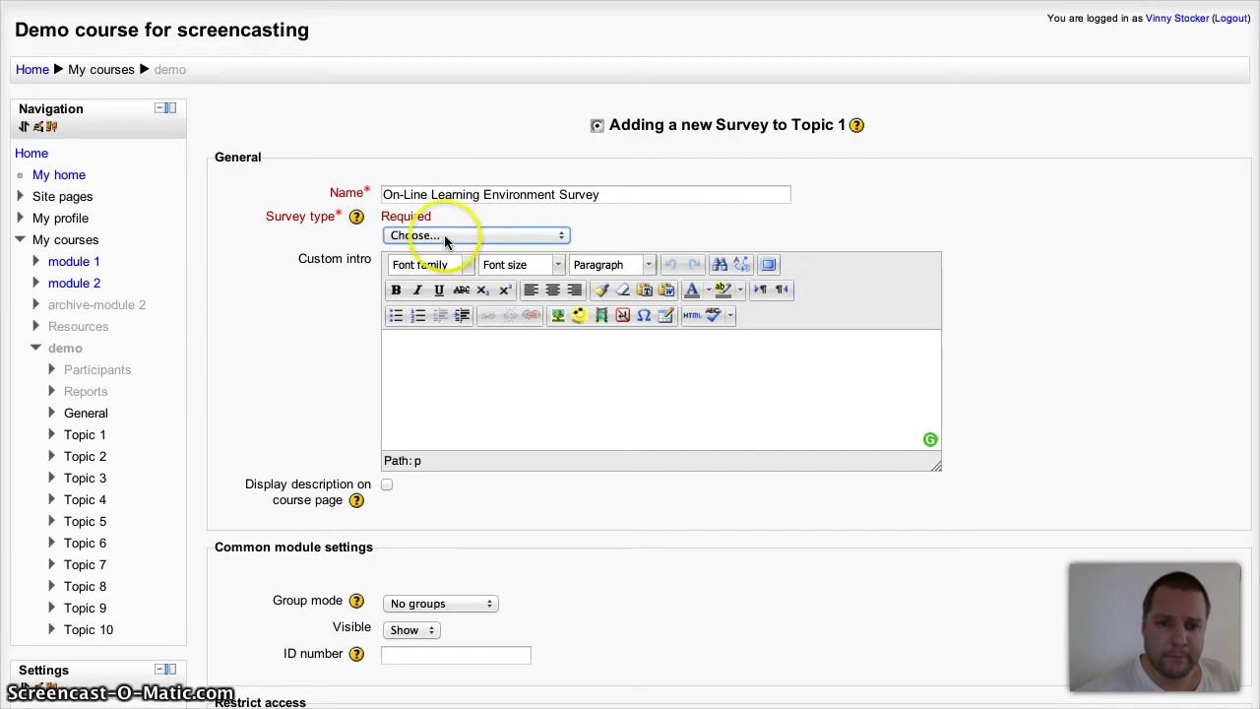
Browse the Survey type list again and choose COLLES (Actual).
{"action": "left_click", "coordinate": [447, 237]}
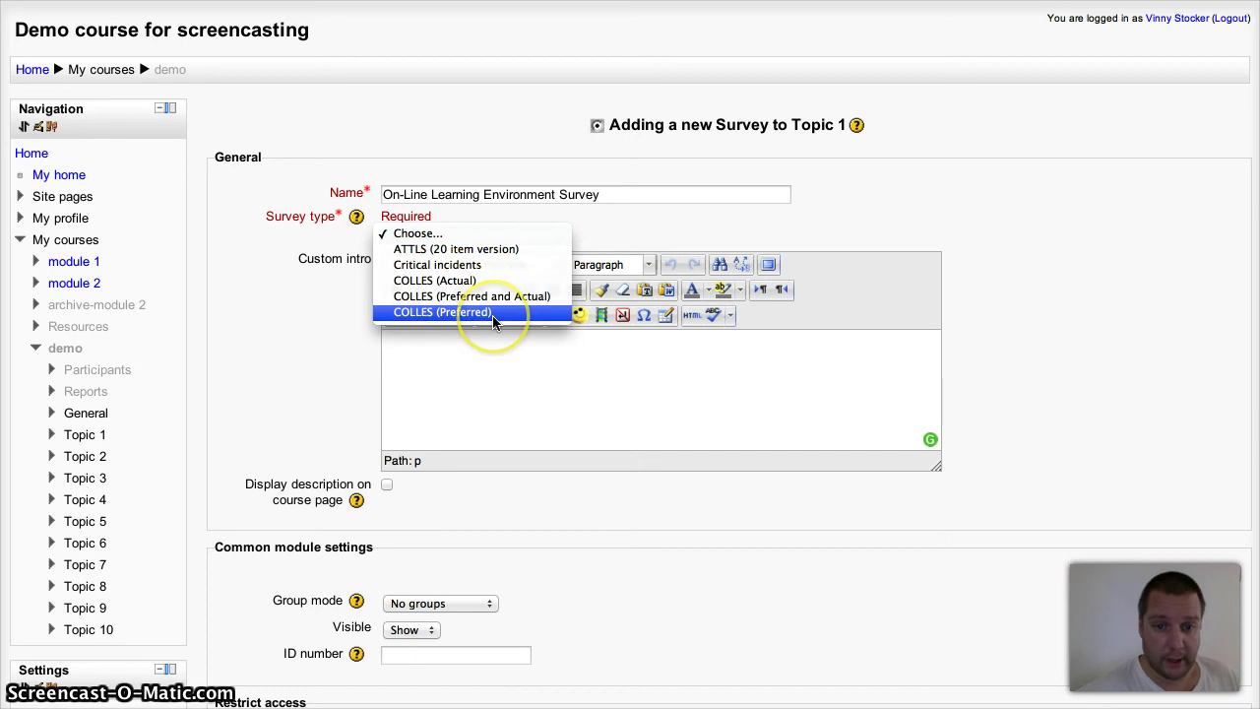
{"action": "key", "text": "Escape"}
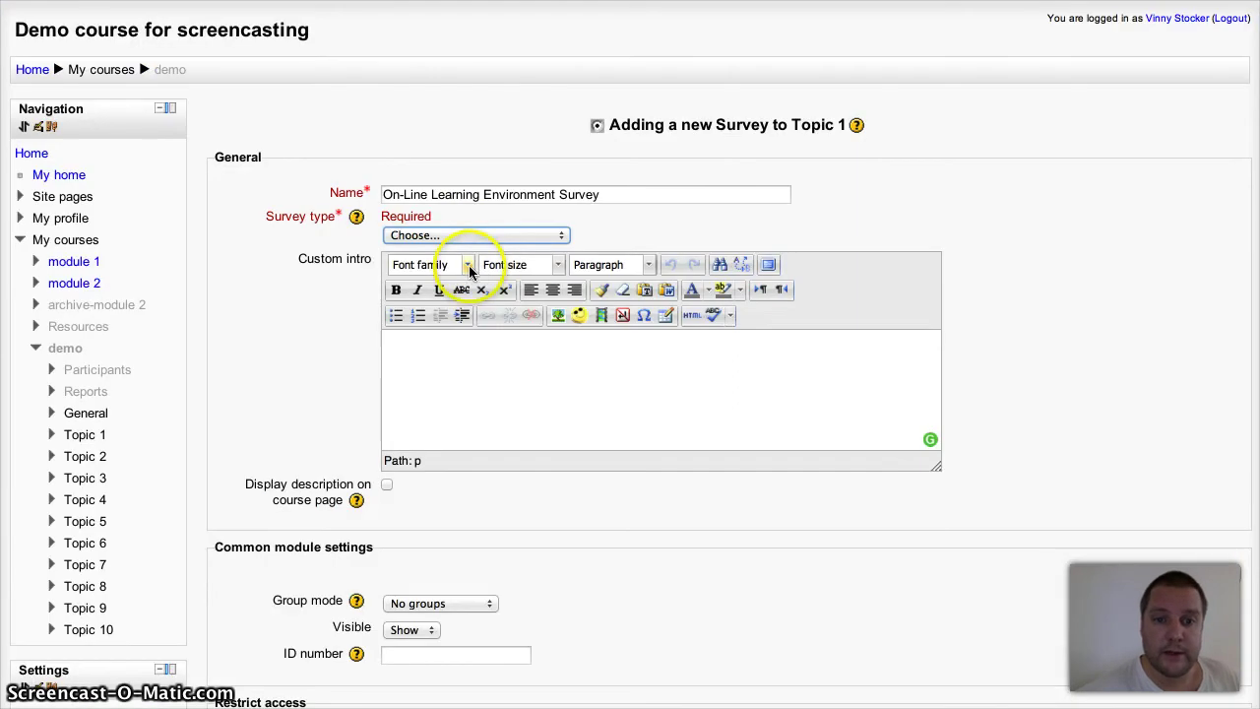
{"action": "left_click", "coordinate": [463, 235]}
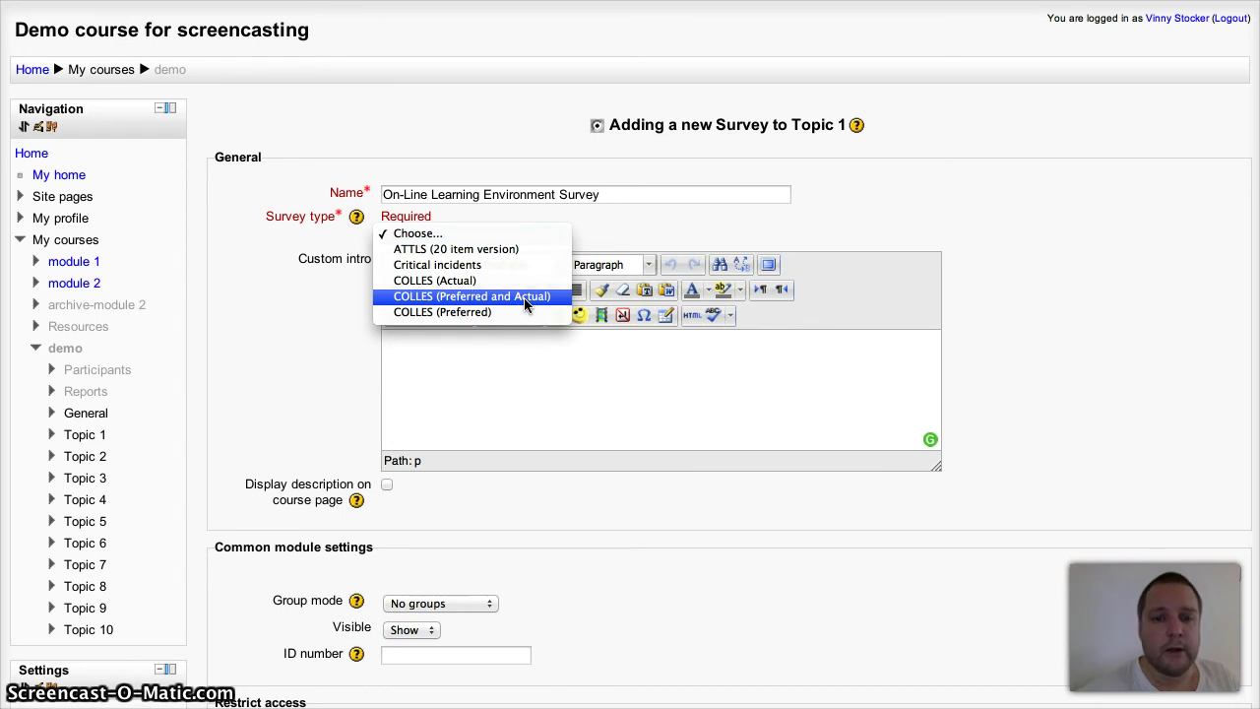
{"action": "left_click", "coordinate": [448, 281]}
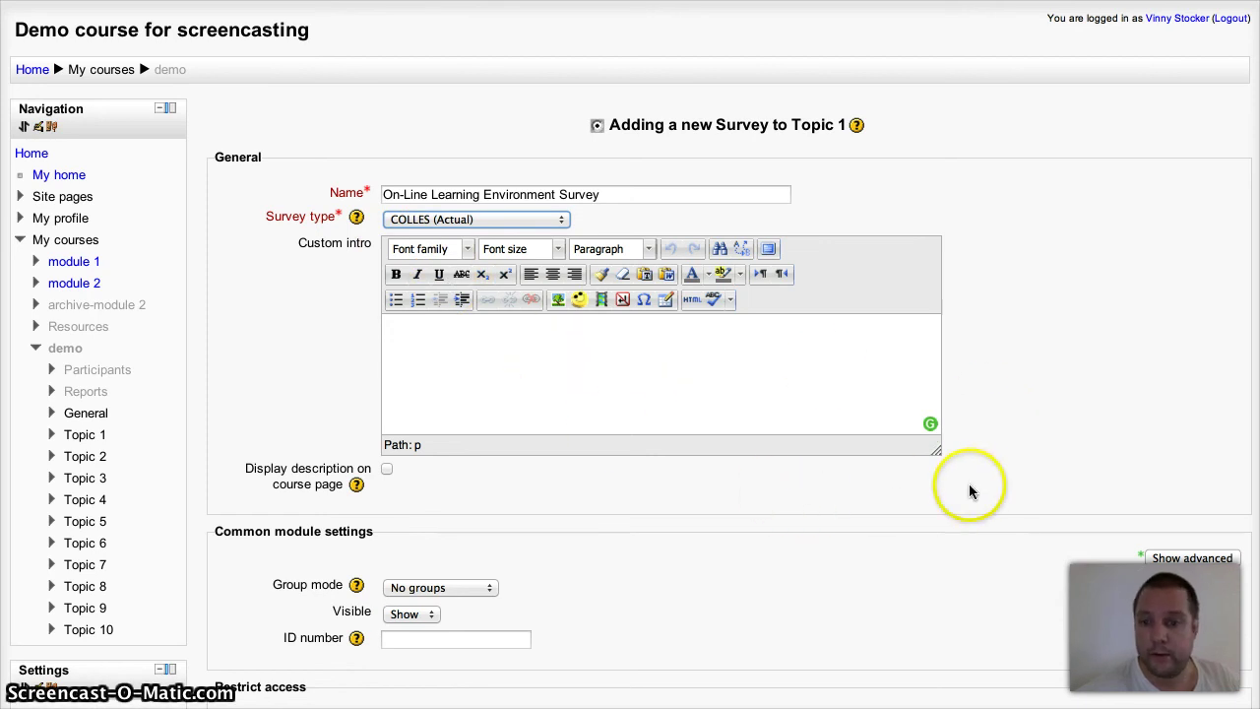
Set Completion tracking to 'Do not indicate activity completion', then use Save and display.
{"action": "scroll", "coordinate": [976, 484], "scroll_direction": "down", "scroll_amount": 2}
{"action": "scroll", "coordinate": [978, 492], "scroll_direction": "down", "scroll_amount": 7}
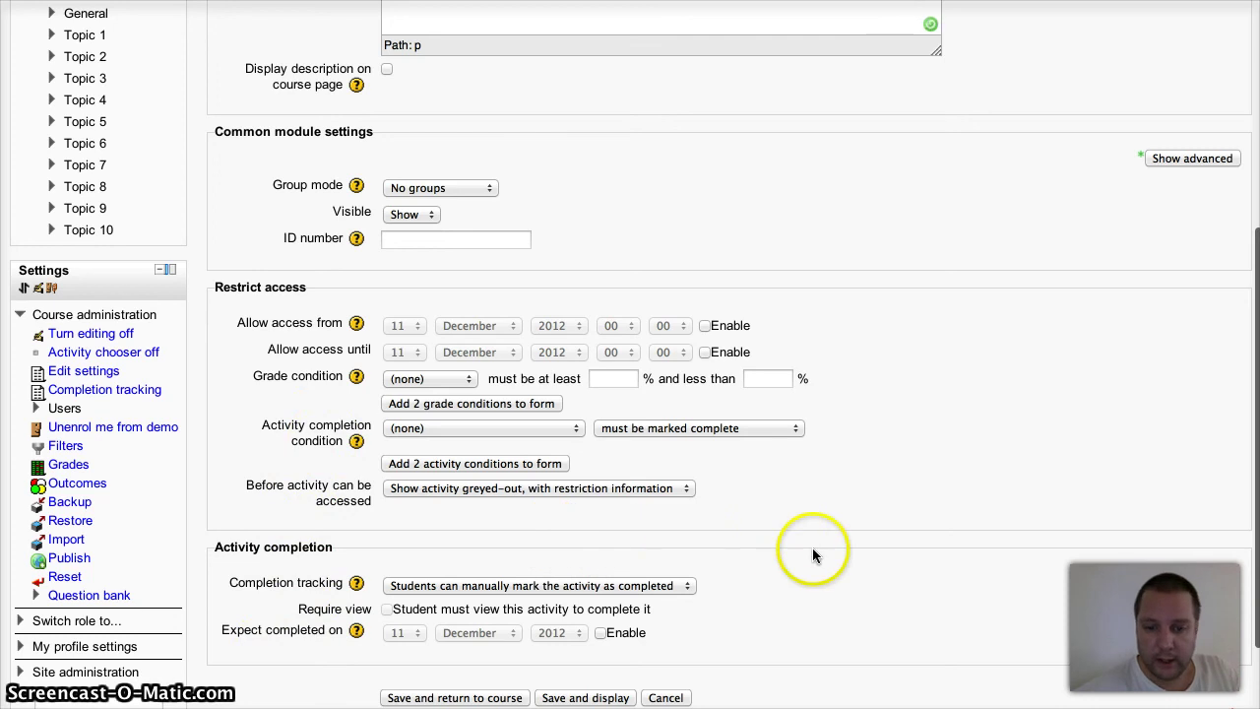
{"action": "left_click", "coordinate": [691, 587]}
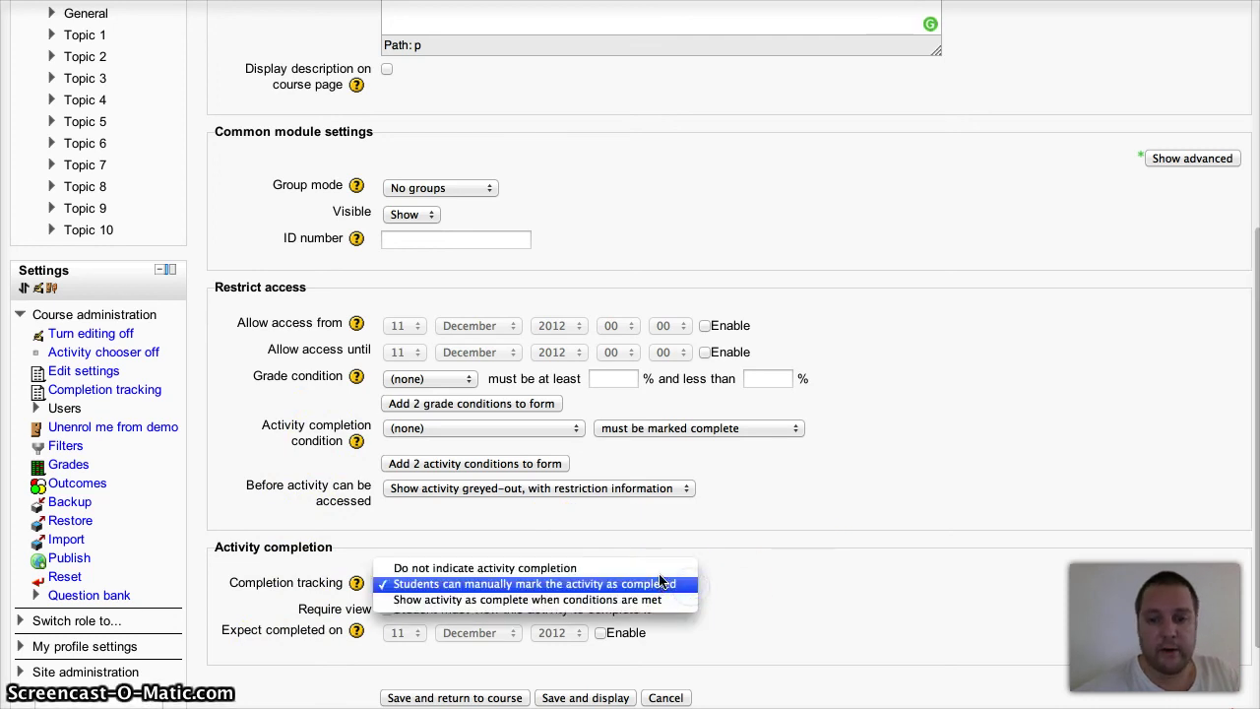
{"action": "left_click", "coordinate": [485, 568]}
{"action": "scroll", "coordinate": [803, 592], "scroll_direction": "down", "scroll_amount": 2}
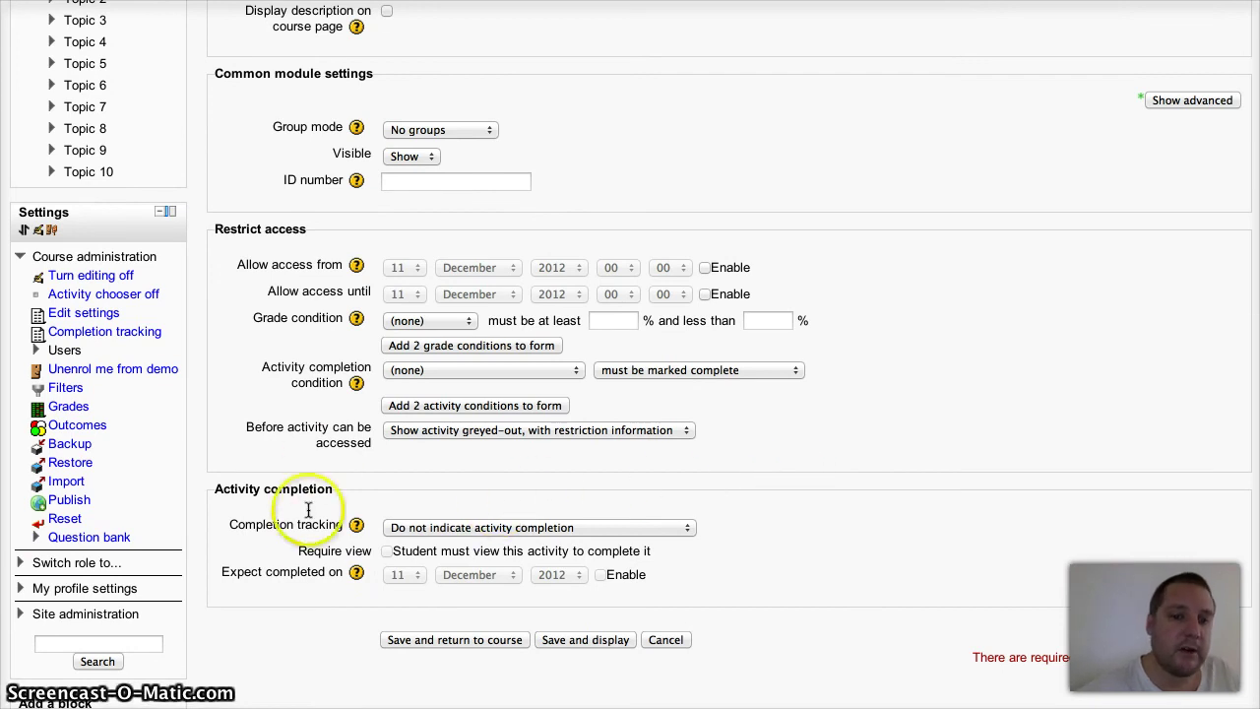
{"action": "left_click", "coordinate": [587, 640]}
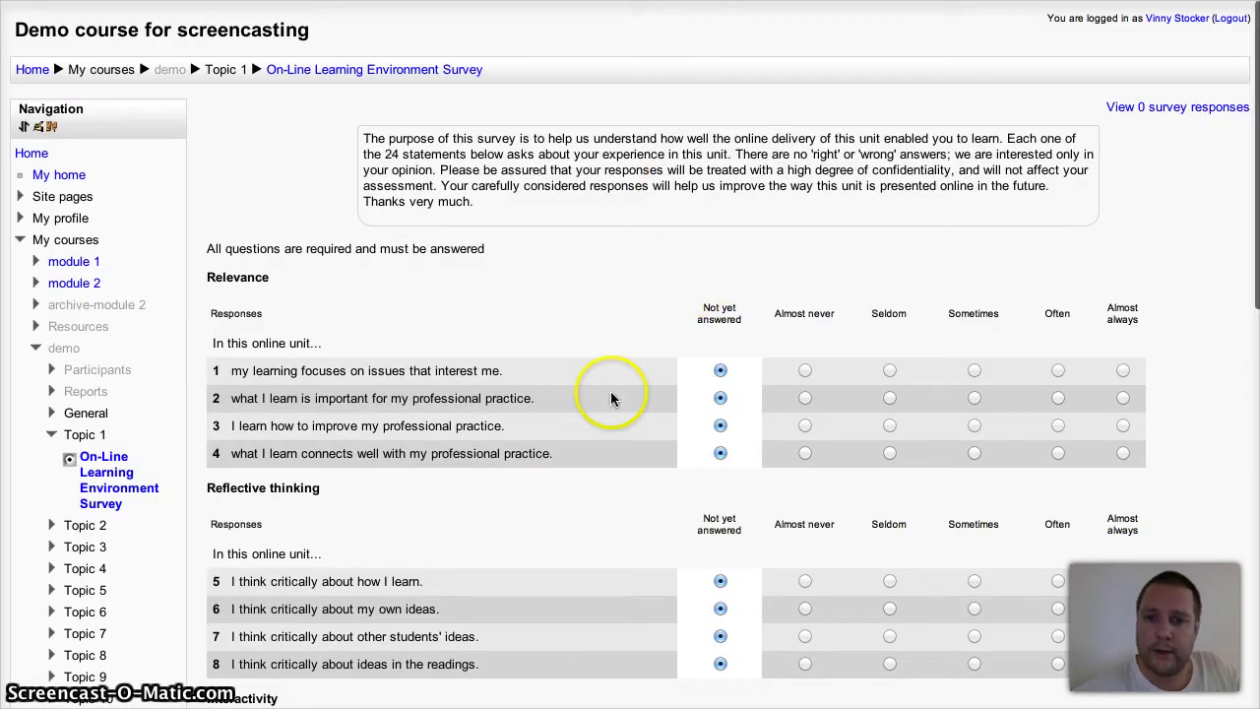
Answer statements 1–7: Almost always, Often, Almost always, Often, Sometimes, Often, Often.
{"action": "scroll", "coordinate": [666, 356], "scroll_direction": "down", "scroll_amount": 3}
{"action": "scroll", "coordinate": [665, 355], "scroll_direction": "up", "scroll_amount": 2}
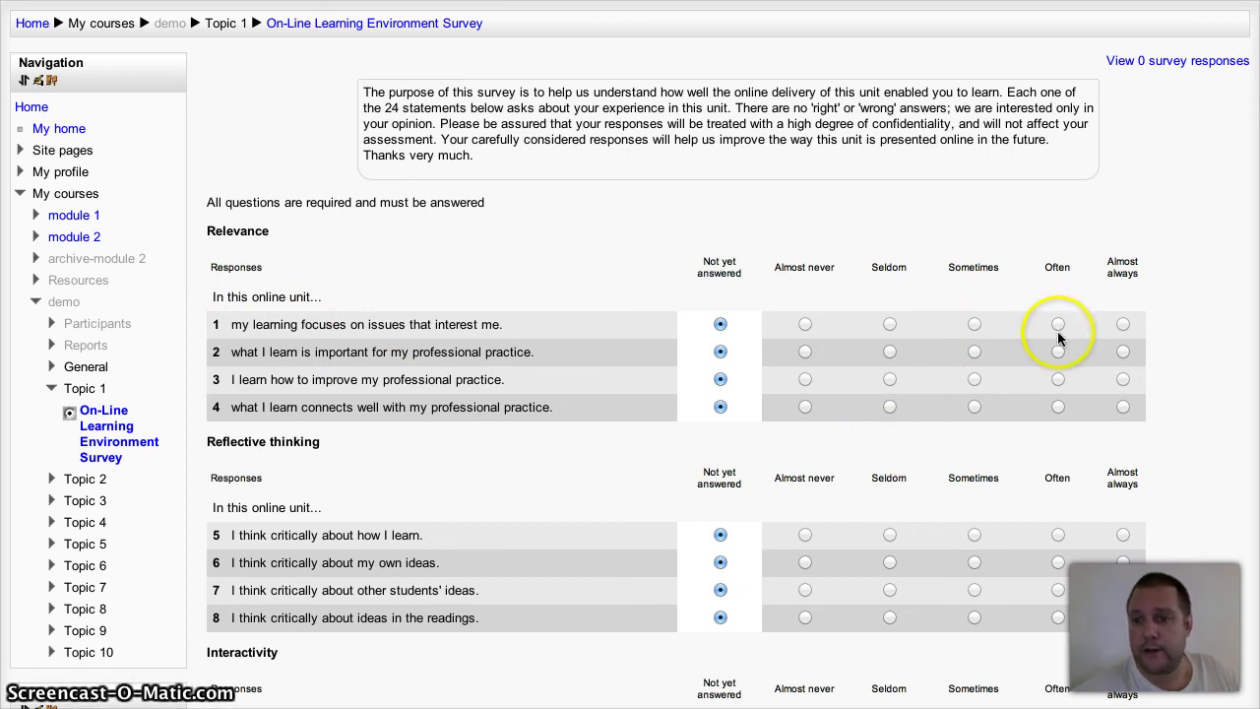
{"action": "left_click", "coordinate": [1122, 325]}
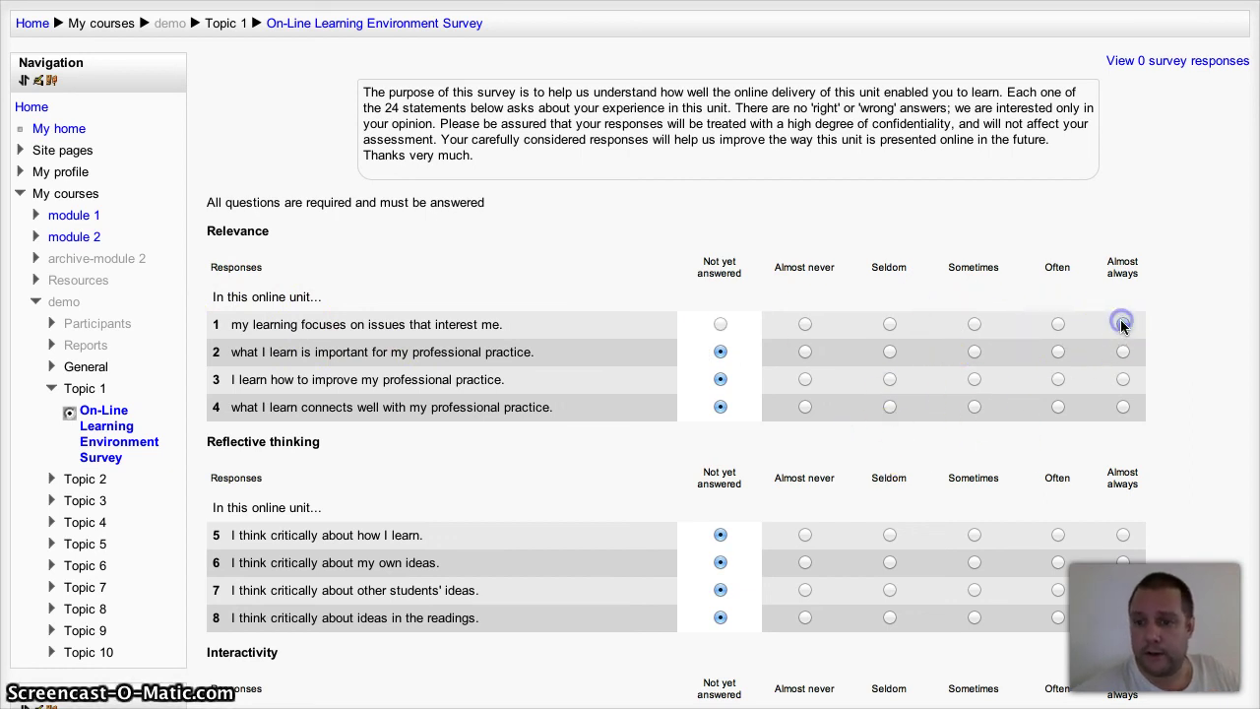
{"action": "left_click", "coordinate": [1059, 351]}
{"action": "left_click", "coordinate": [1122, 380]}
{"action": "left_click", "coordinate": [1059, 408]}
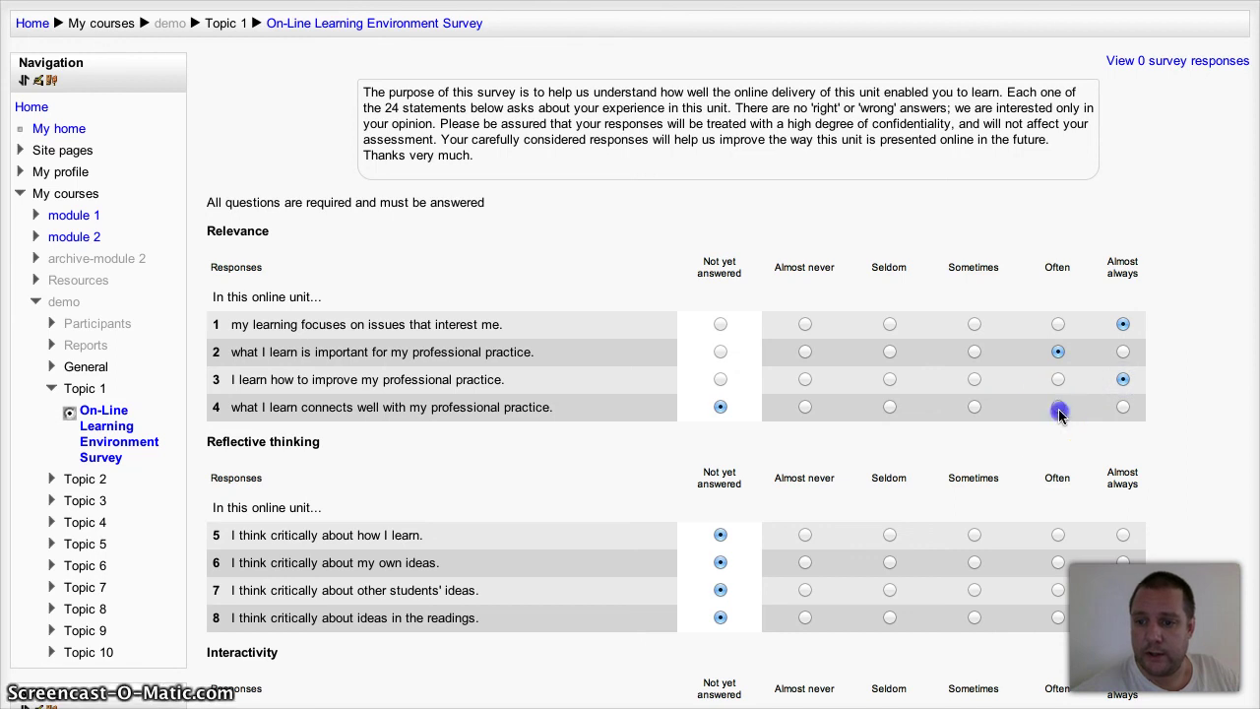
{"action": "left_click", "coordinate": [974, 534]}
{"action": "left_click", "coordinate": [1059, 590]}
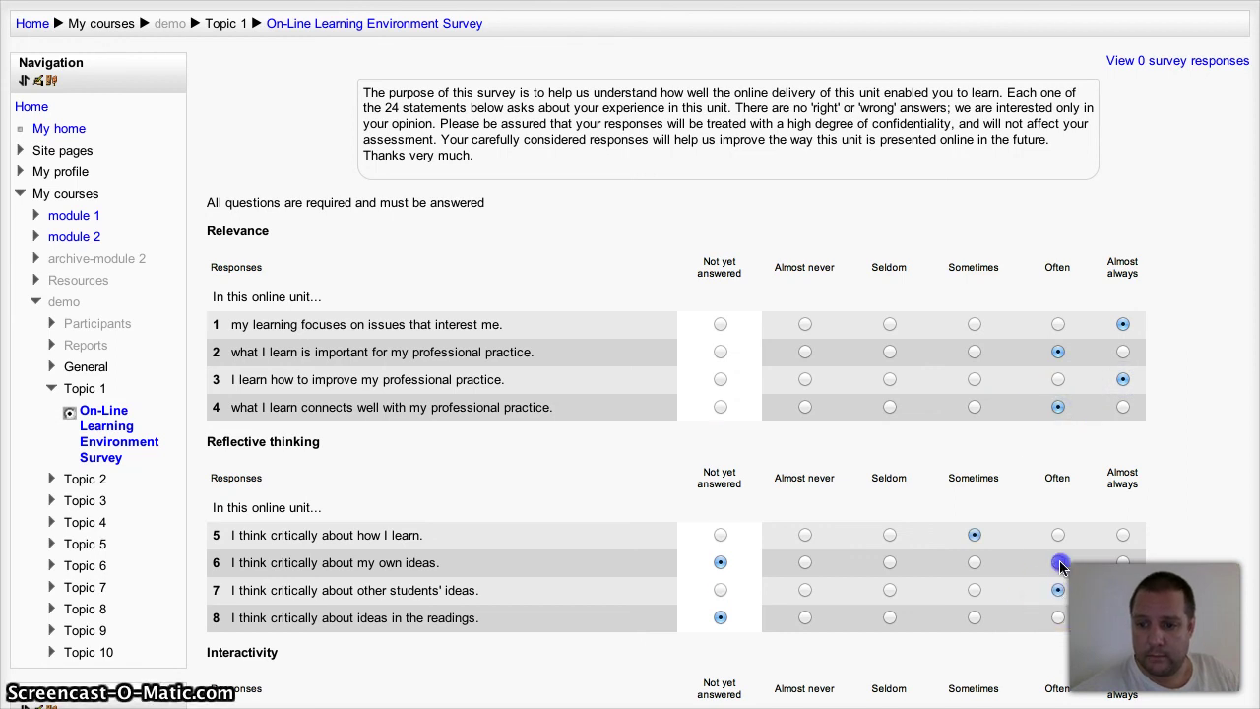
{"action": "left_click", "coordinate": [1059, 562]}
Answer questions 8, 9, 11, 13 and 16 with Sometimes, Often, Often, Almost always, Almost always.
{"action": "left_click", "coordinate": [975, 619]}
{"action": "scroll", "coordinate": [886, 622], "scroll_direction": "down", "scroll_amount": 5}
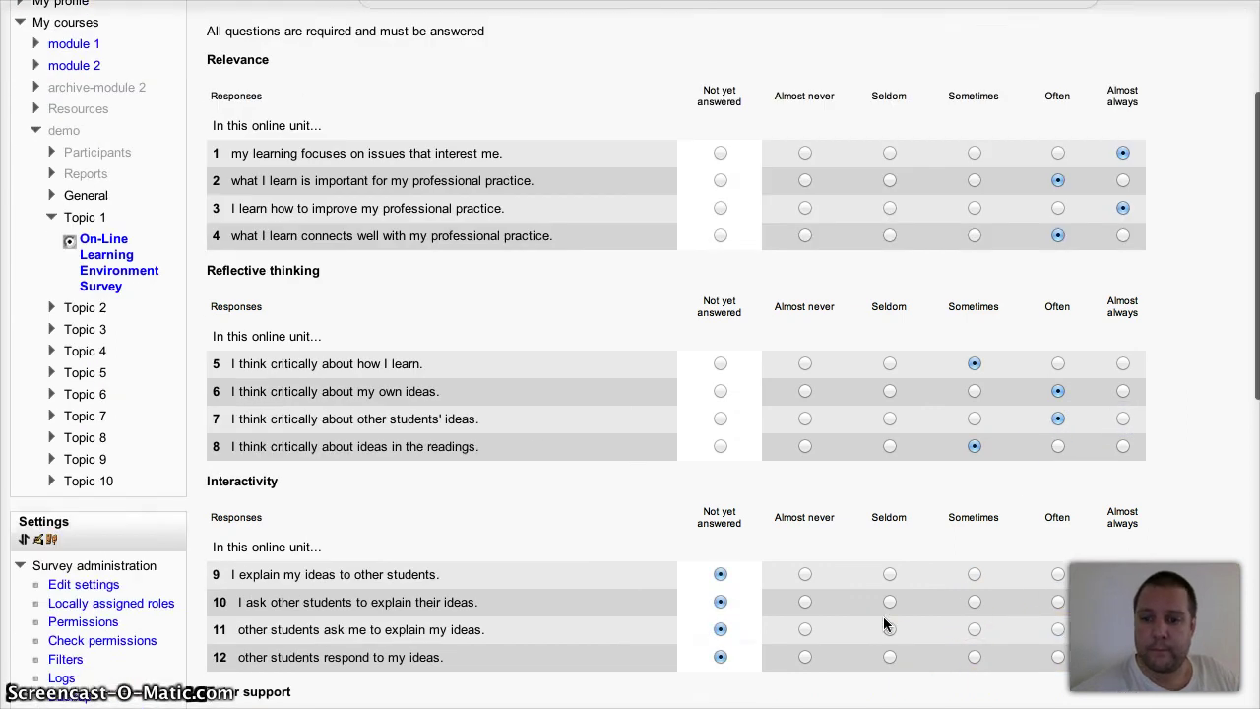
{"action": "scroll", "coordinate": [885, 618], "scroll_direction": "down", "scroll_amount": 1}
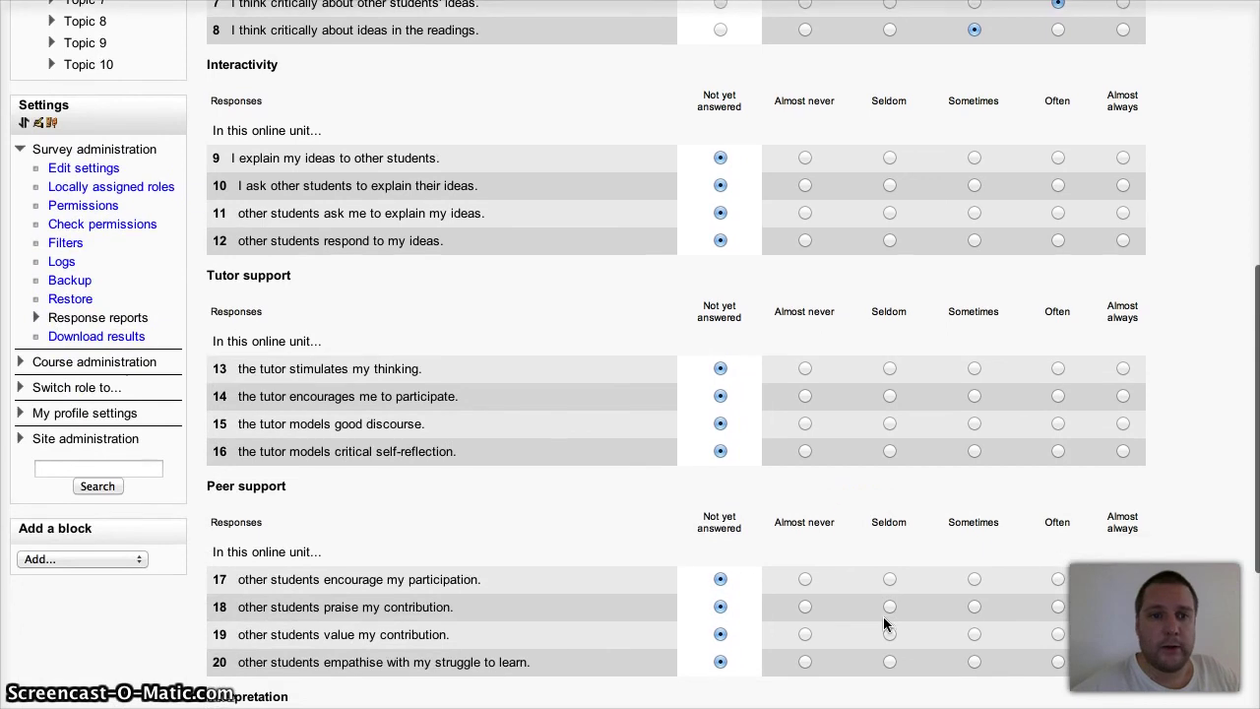
{"action": "left_click", "coordinate": [1059, 153]}
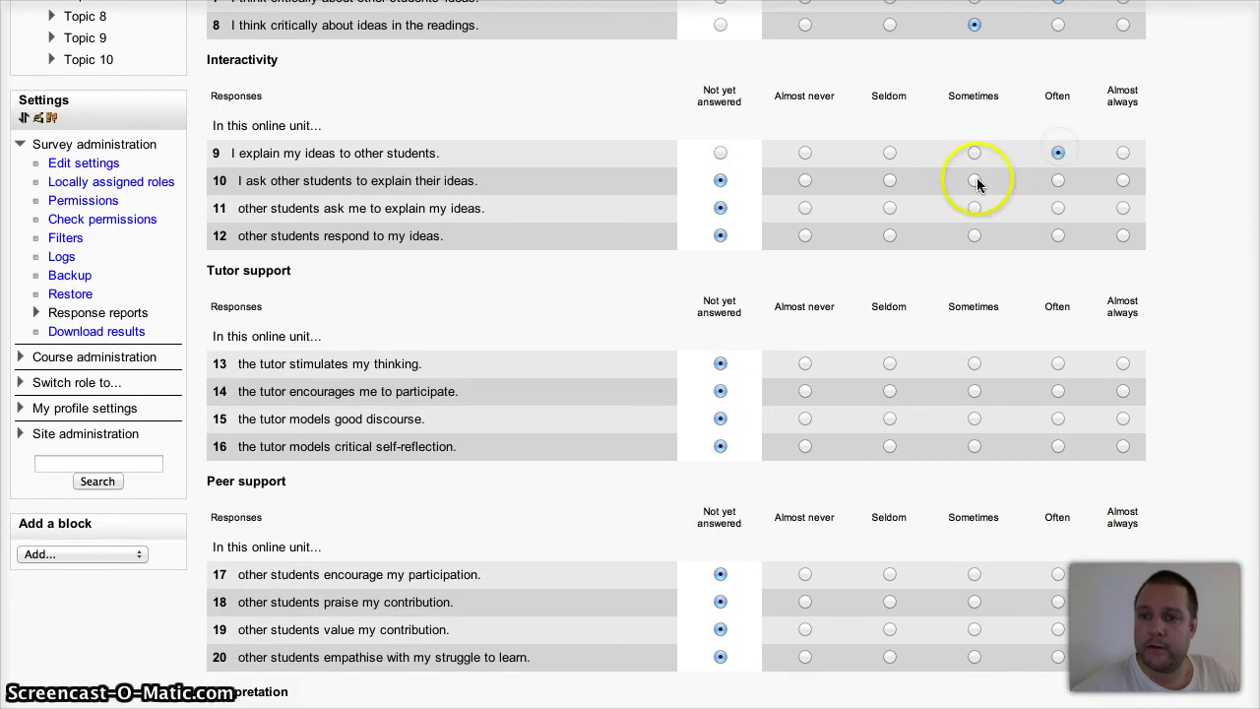
{"action": "left_click", "coordinate": [1059, 208]}
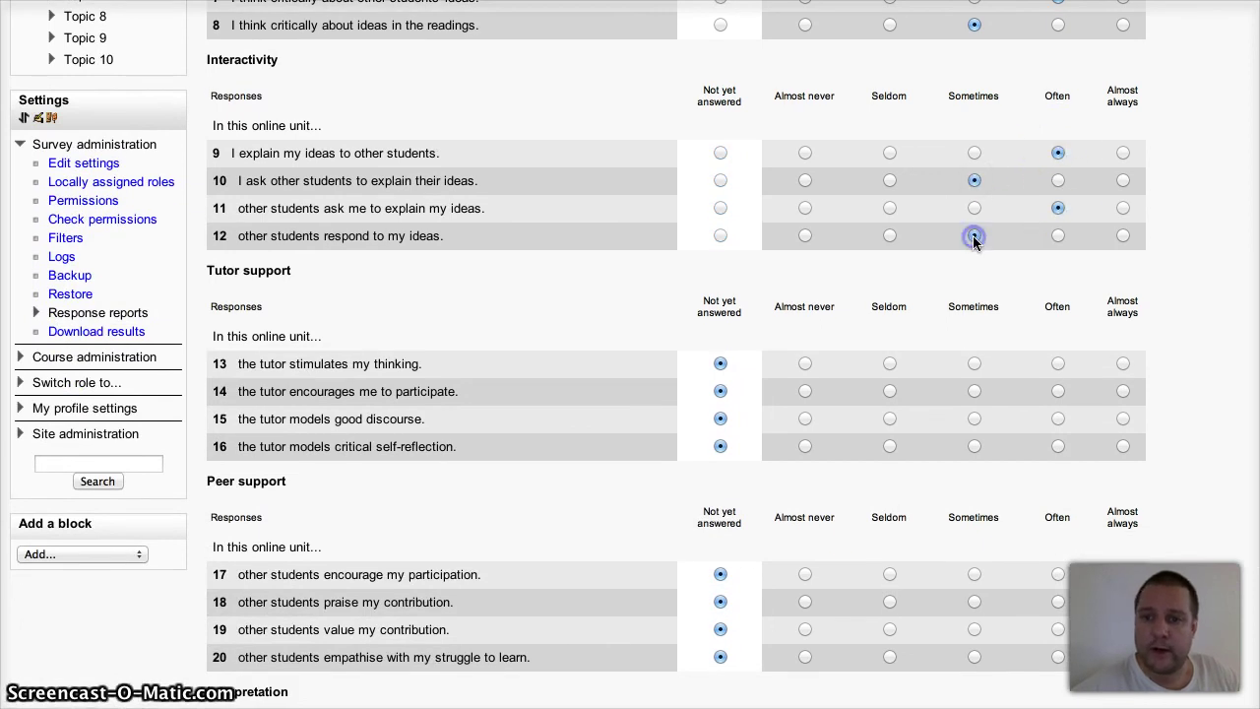
{"action": "left_click", "coordinate": [1124, 364]}
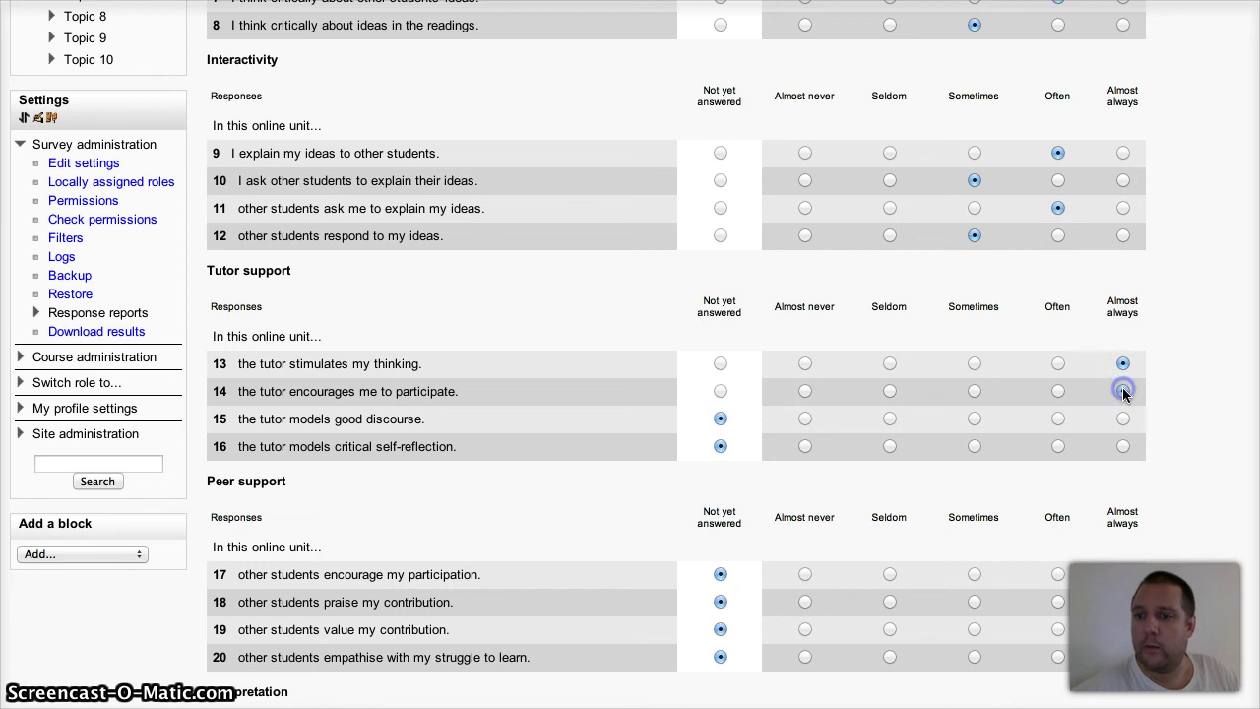
{"action": "left_click", "coordinate": [1123, 446]}
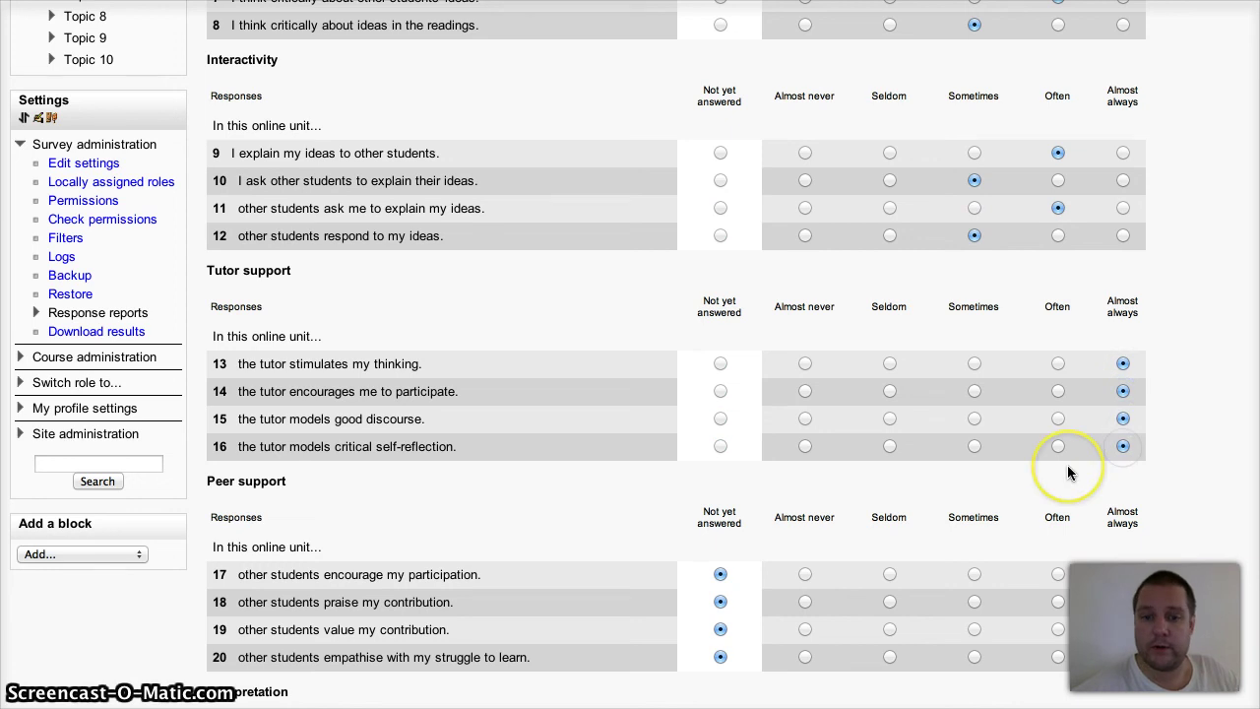
Answer questions 17–22 (Almost always, Often, Almost always, Often, Sometimes, Often) and submit the survey.
{"action": "scroll", "coordinate": [1069, 472], "scroll_direction": "down", "scroll_amount": 5}
{"action": "left_click", "coordinate": [1123, 289]}
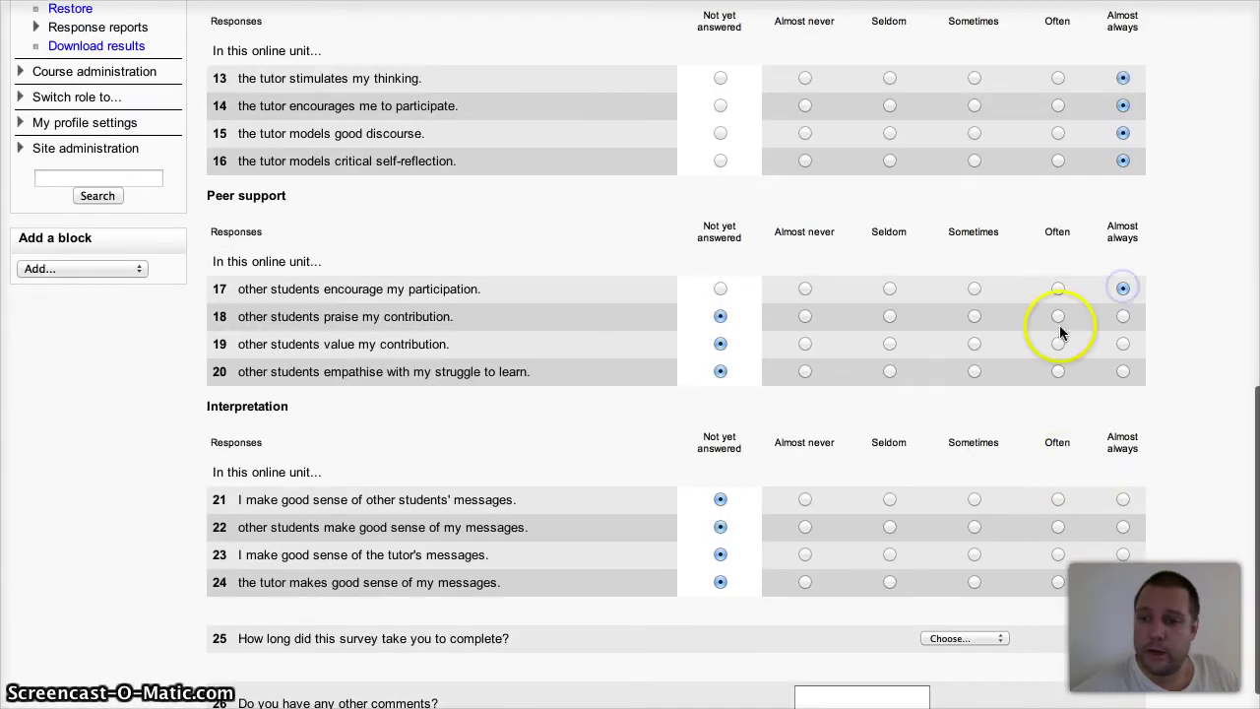
{"action": "left_click", "coordinate": [1058, 316]}
{"action": "left_click", "coordinate": [1123, 344]}
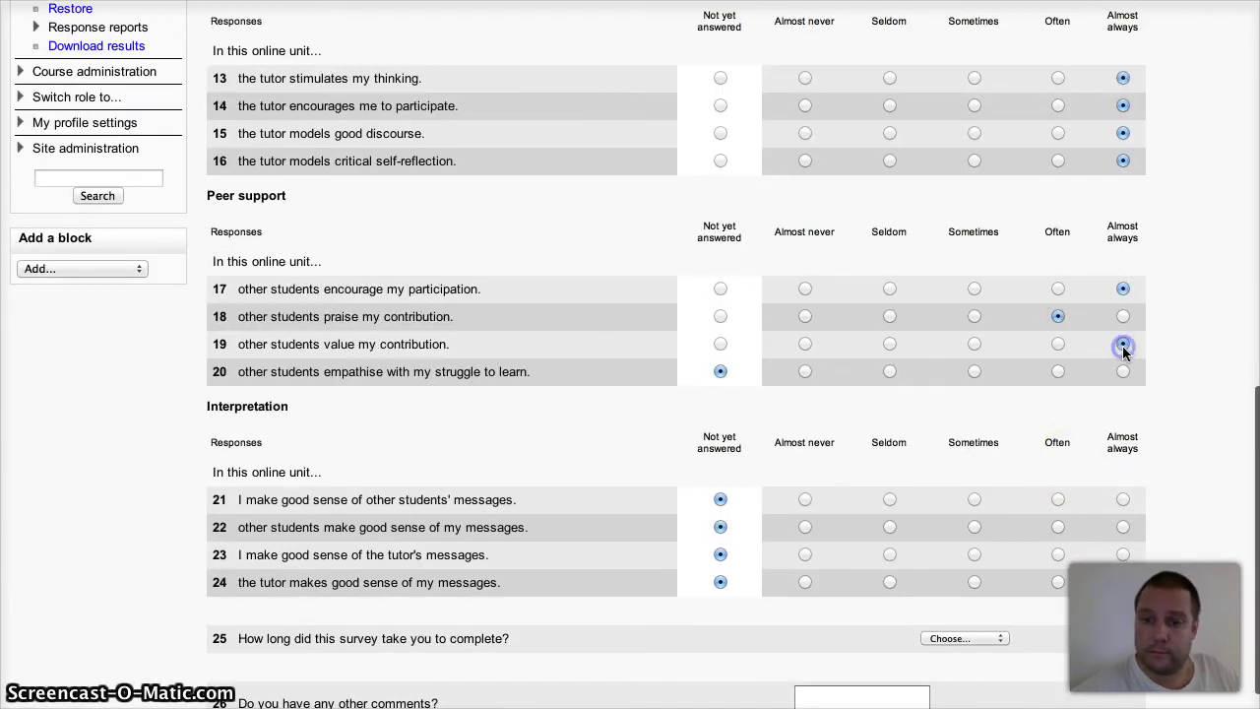
{"action": "left_click", "coordinate": [1056, 374]}
{"action": "left_click", "coordinate": [974, 499]}
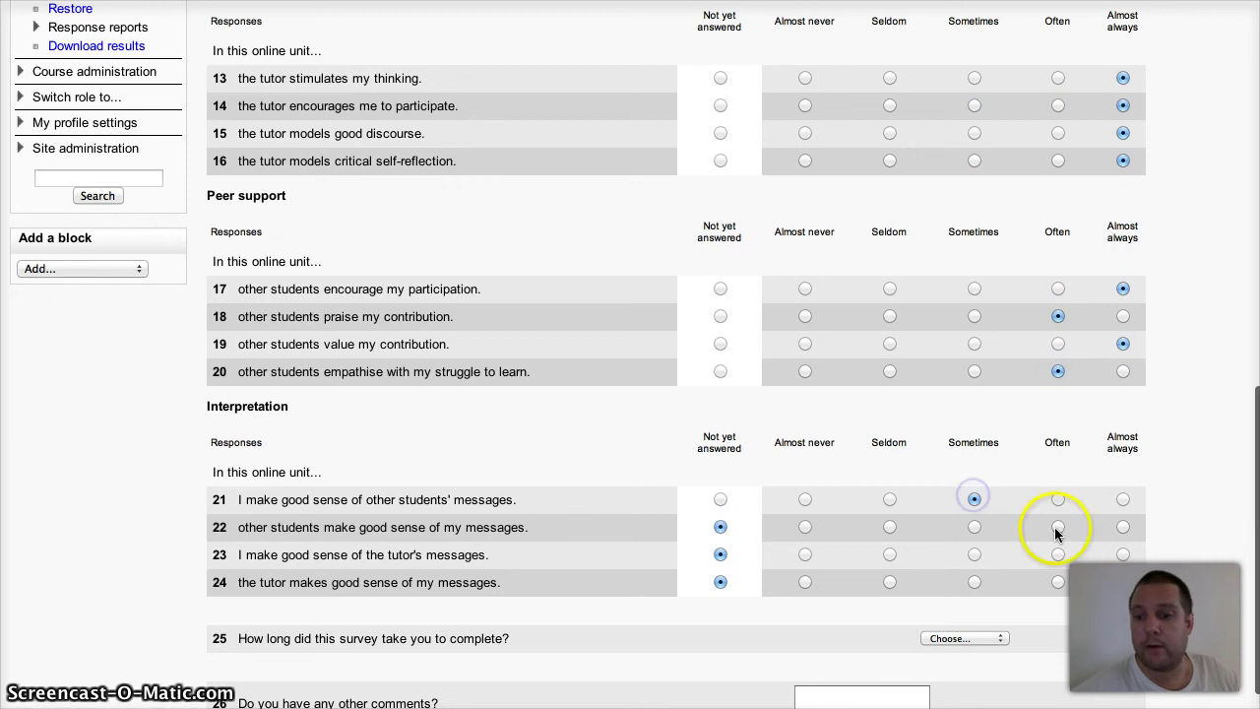
{"action": "left_click", "coordinate": [1059, 529]}
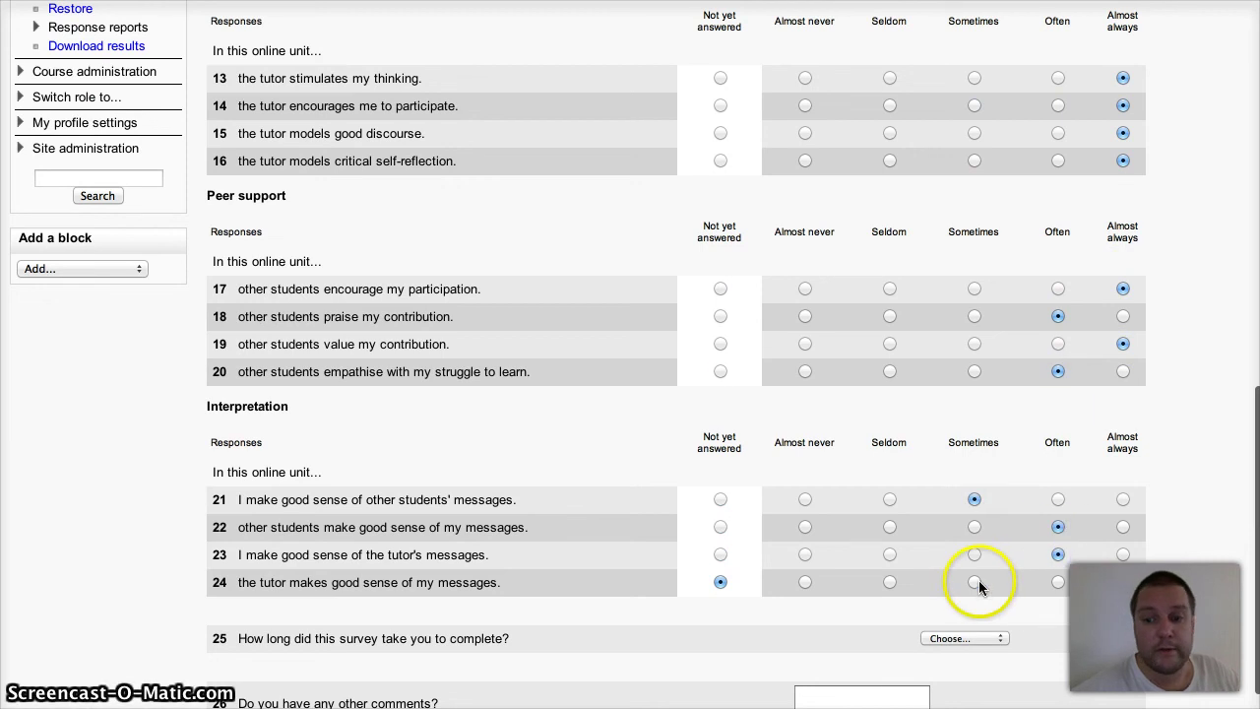
{"action": "scroll", "coordinate": [870, 603], "scroll_direction": "down", "scroll_amount": 3}
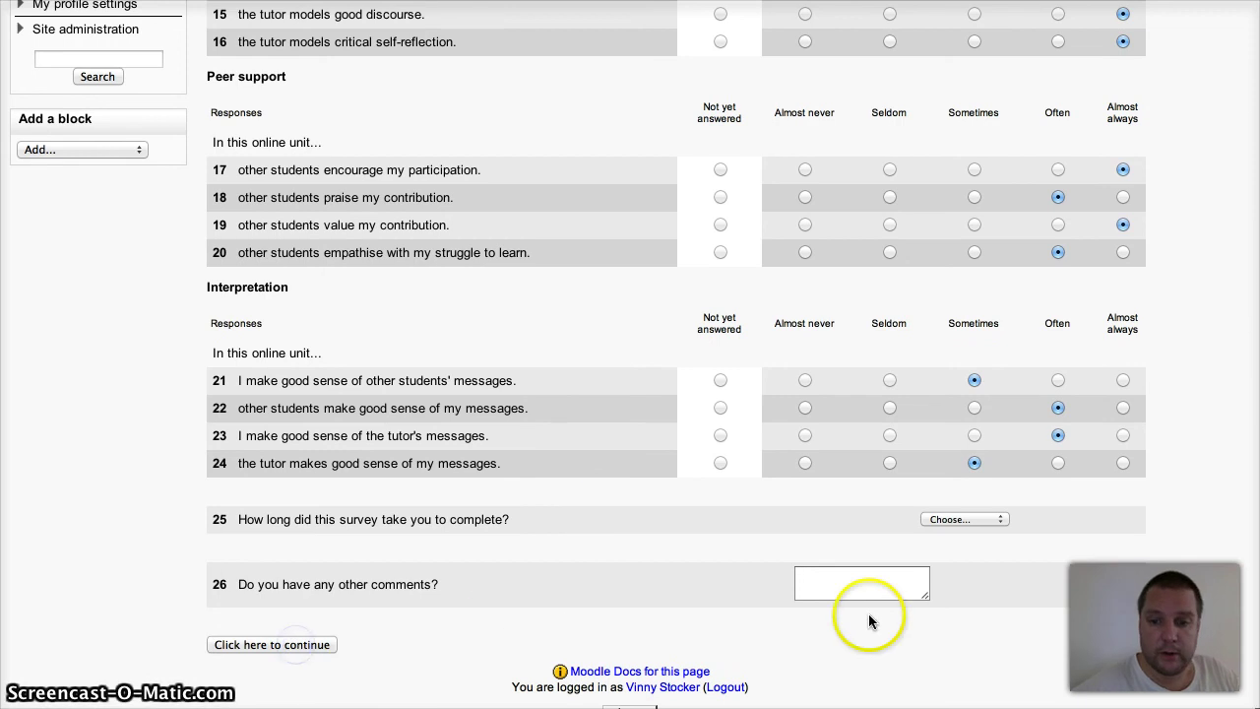
{"action": "left_click", "coordinate": [845, 596]}
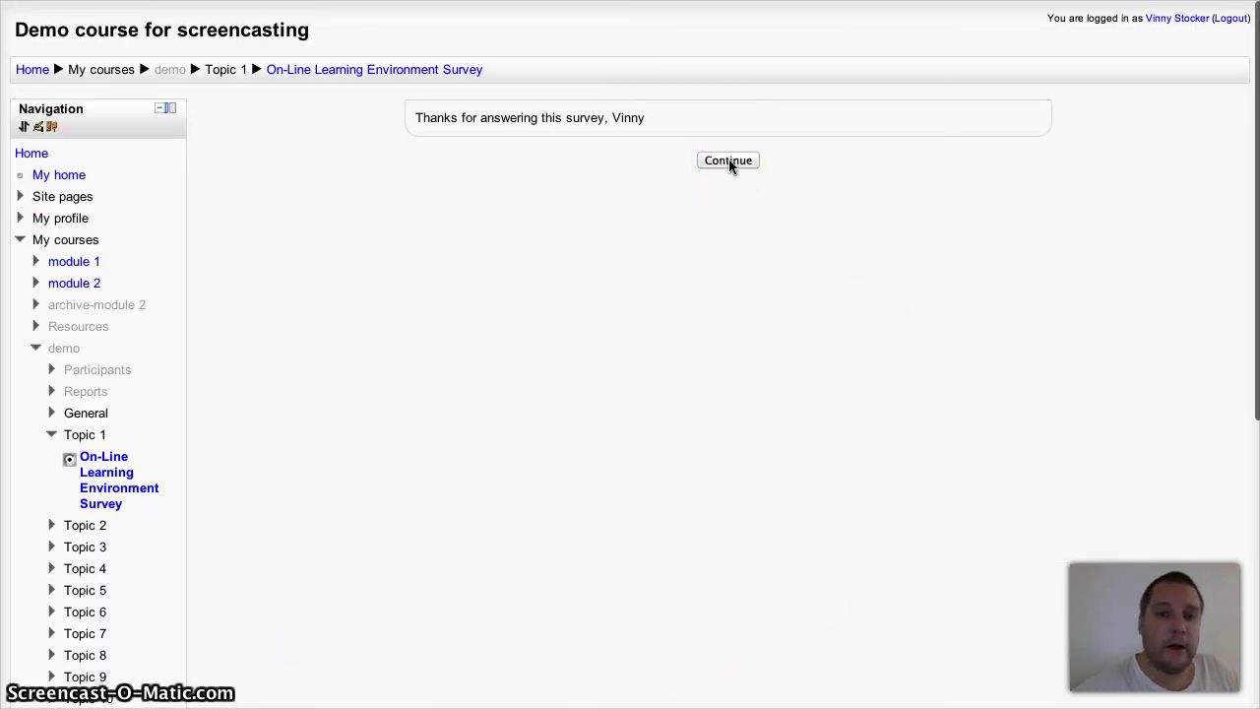
Return to the course and open the On-Line Learning Environment Survey report from Topic 1.
{"action": "left_click", "coordinate": [728, 161]}
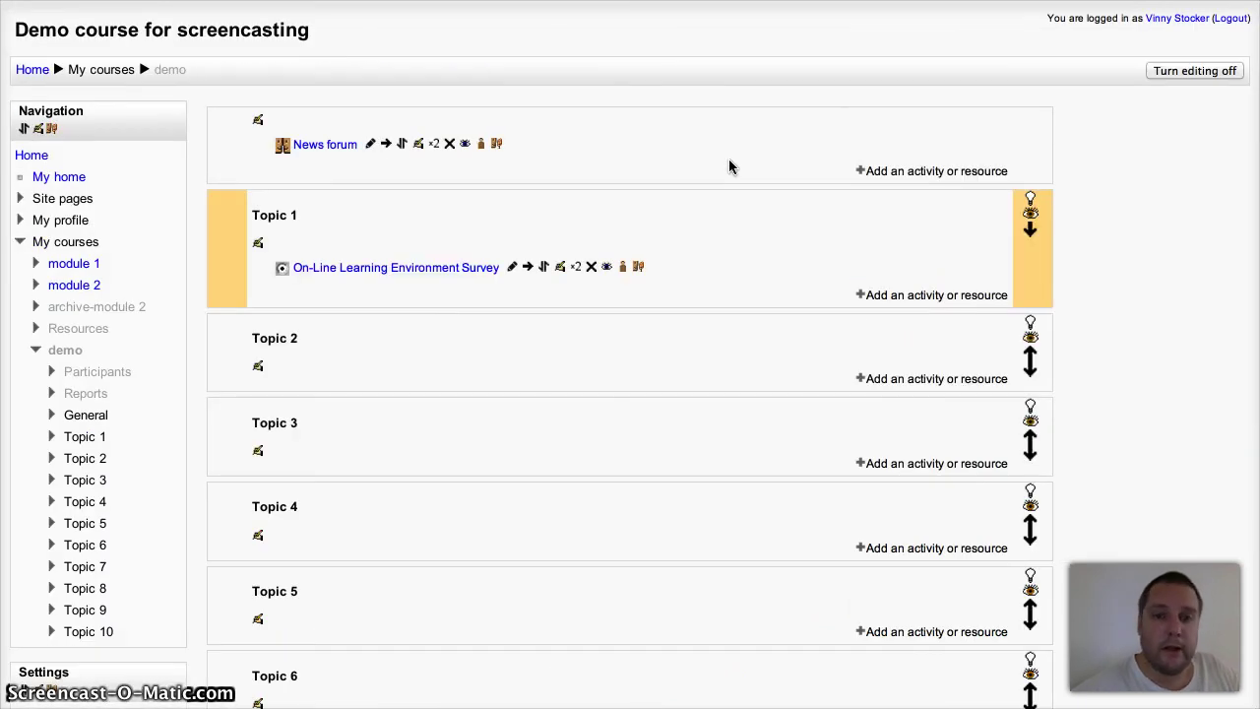
{"action": "left_click", "coordinate": [440, 277]}
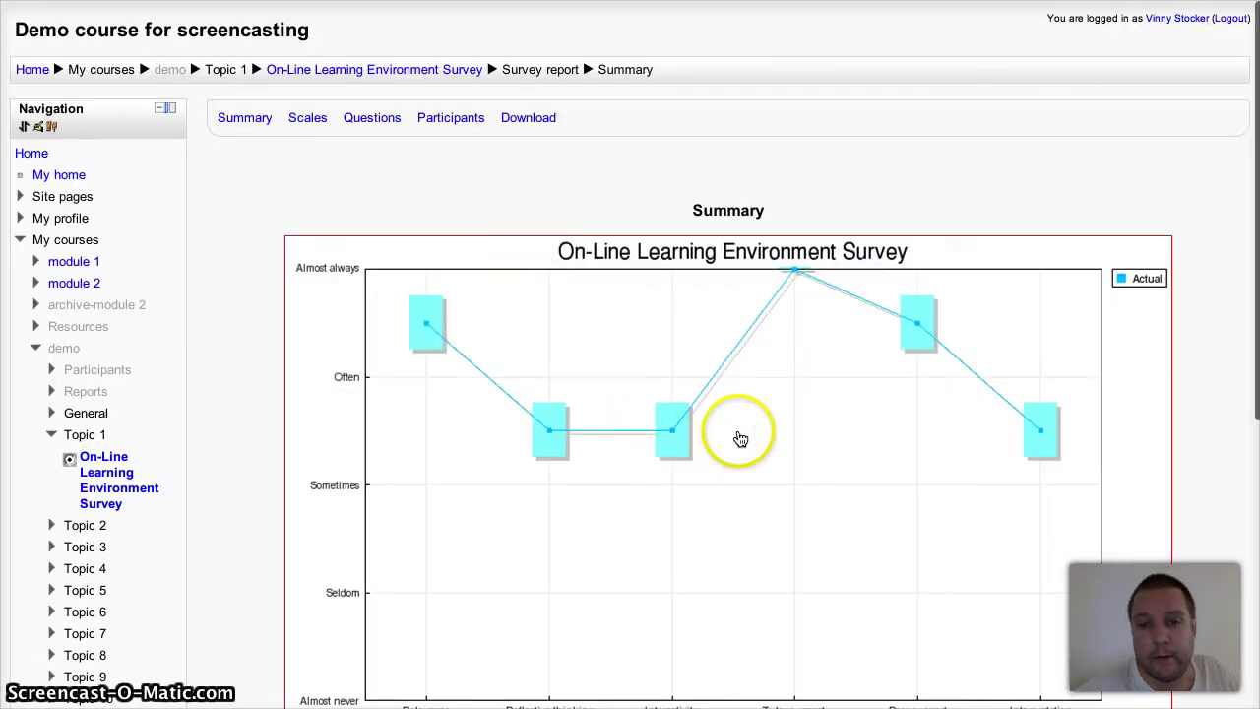
View the Summary graph of Actual averages, then open the per-scale graphs starting with Relevance.
{"action": "scroll", "coordinate": [739, 437], "scroll_direction": "down", "scroll_amount": 1}
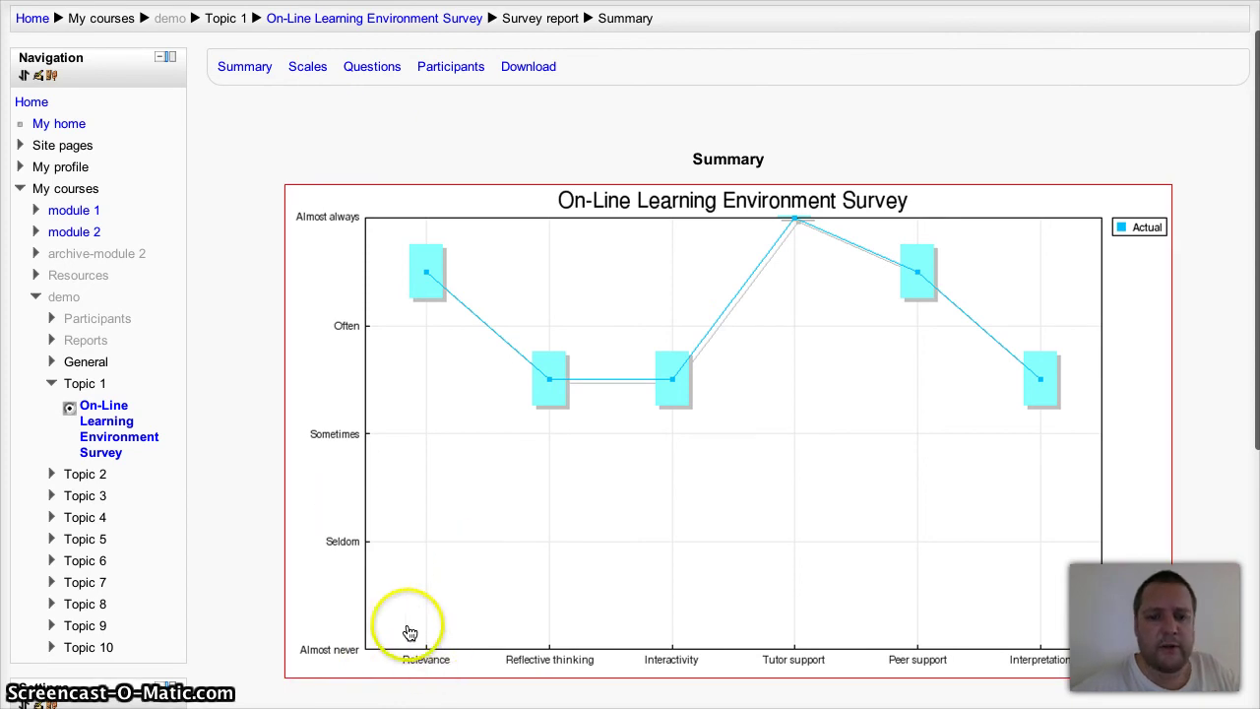
{"action": "left_click", "coordinate": [424, 271]}
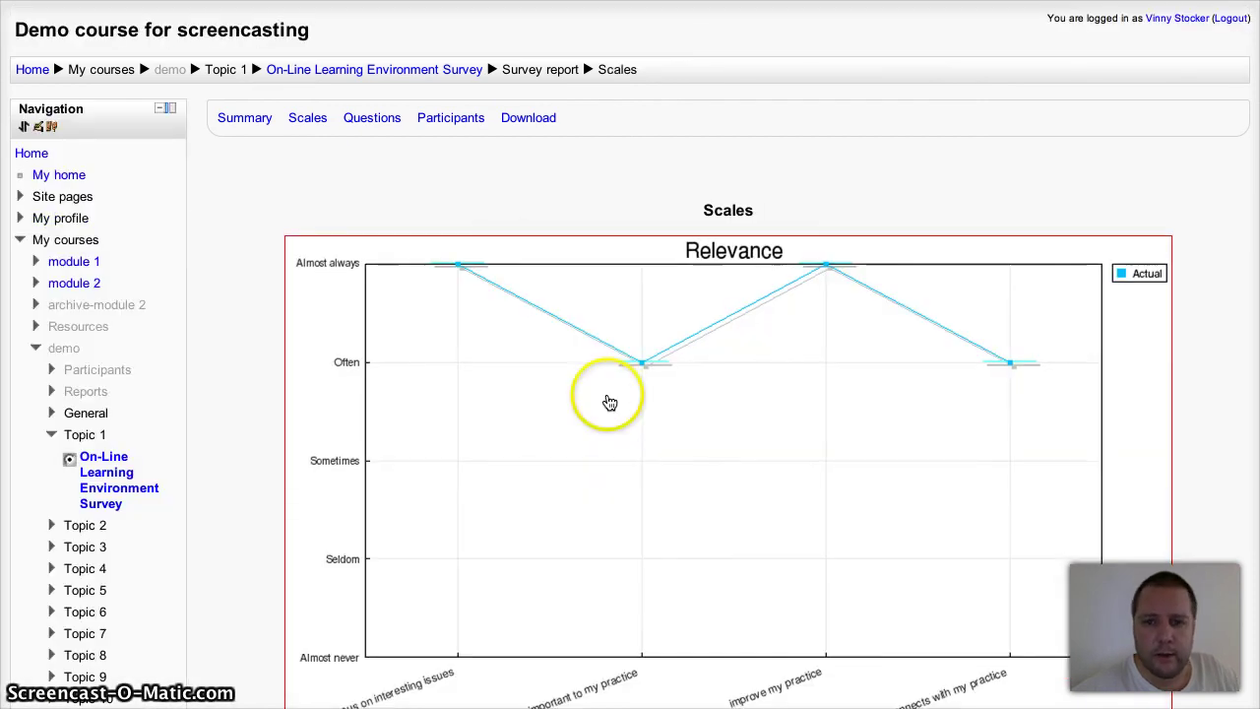
Review the Relevance statement graphs on the Scales page, then go to the Download results page.
{"action": "scroll", "coordinate": [773, 486], "scroll_direction": "down", "scroll_amount": 3}
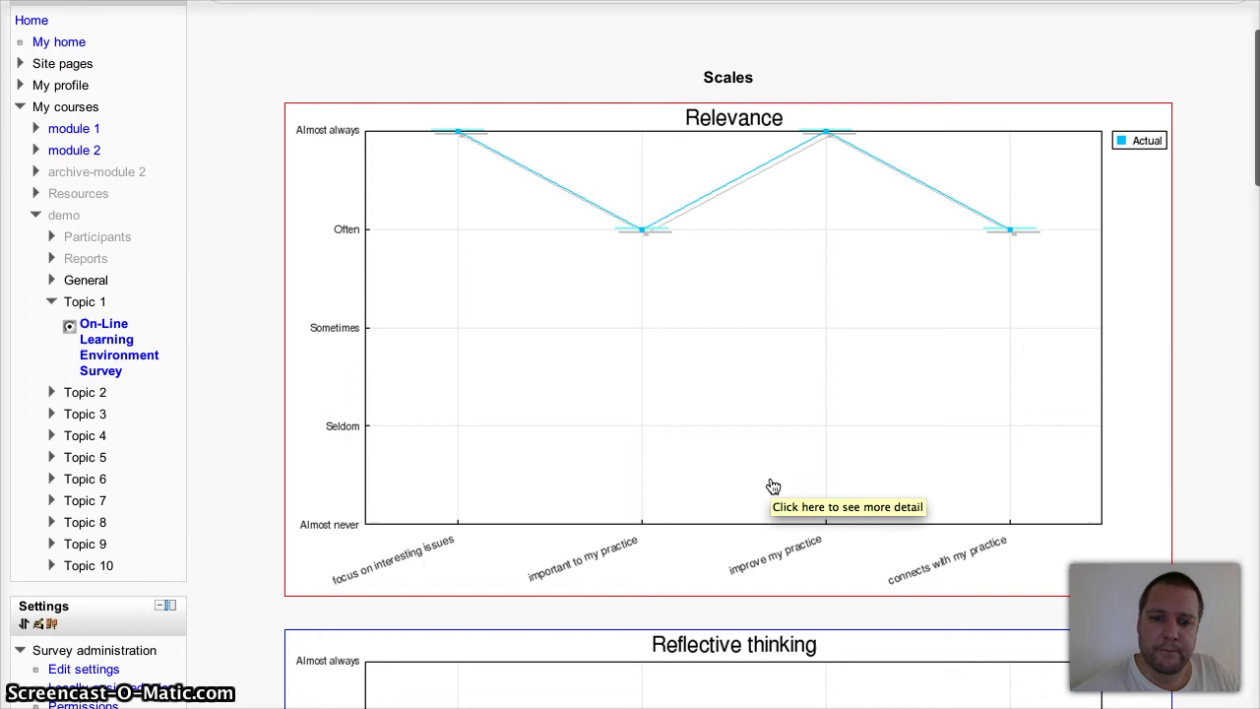
{"action": "scroll", "coordinate": [577, 290], "scroll_direction": "down", "scroll_amount": 1}
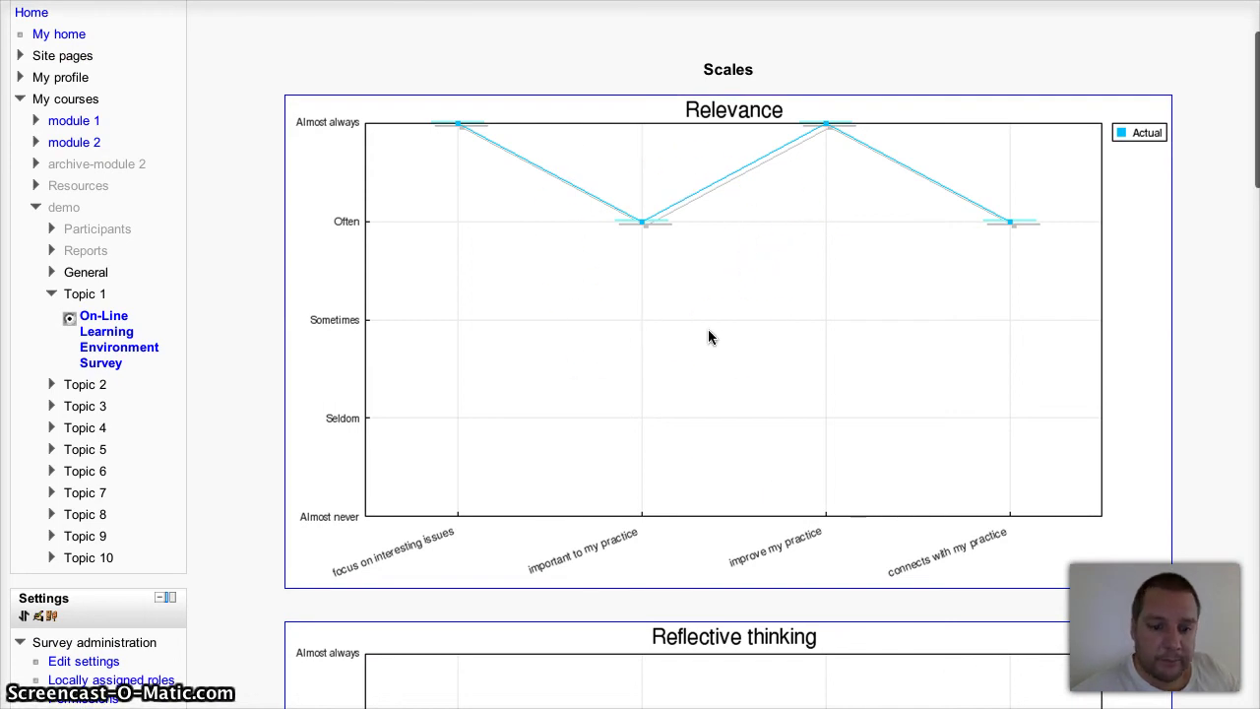
{"action": "scroll", "coordinate": [709, 335], "scroll_direction": "down", "scroll_amount": 4}
{"action": "scroll", "coordinate": [709, 334], "scroll_direction": "up", "scroll_amount": 5}
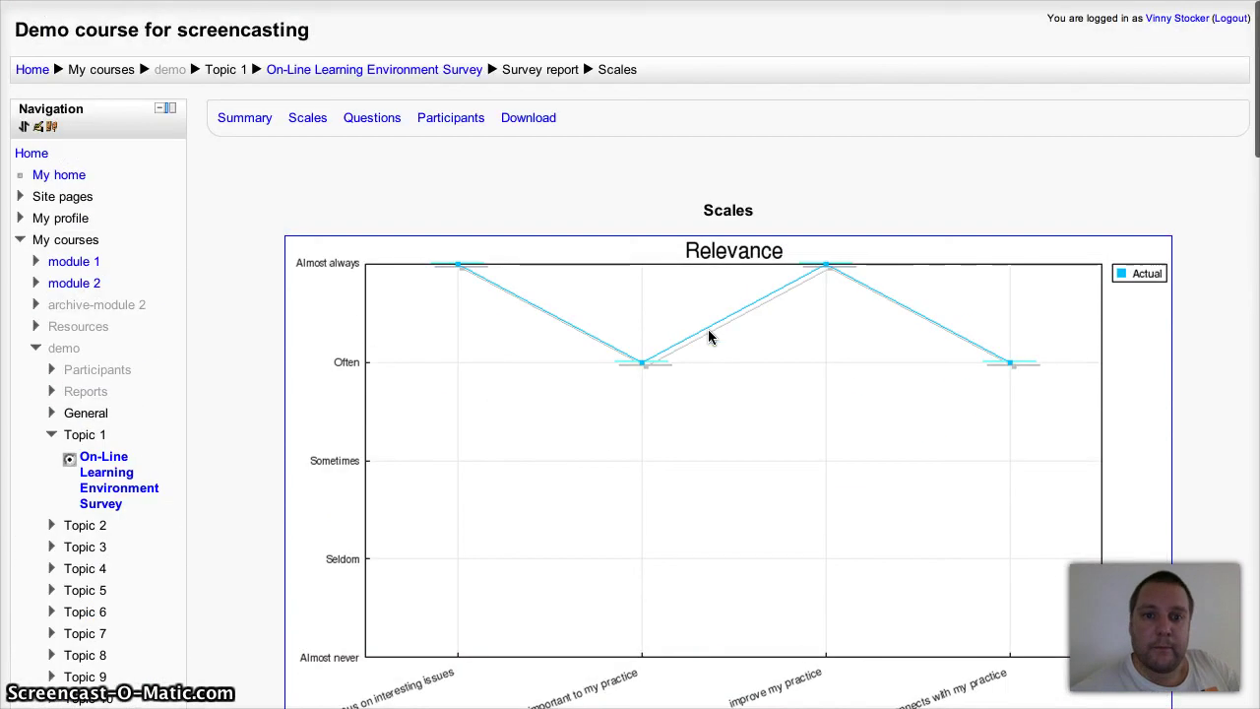
{"action": "left_click", "coordinate": [530, 120]}
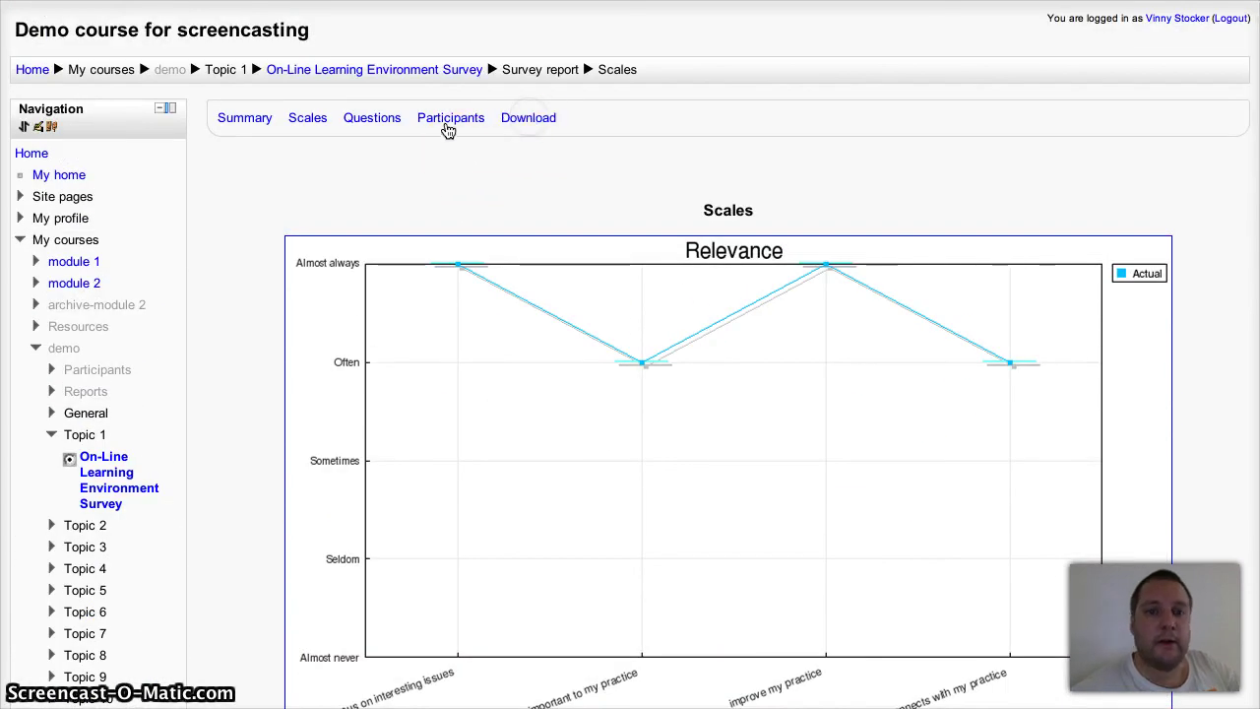
{"action": "left_click", "coordinate": [542, 121]}
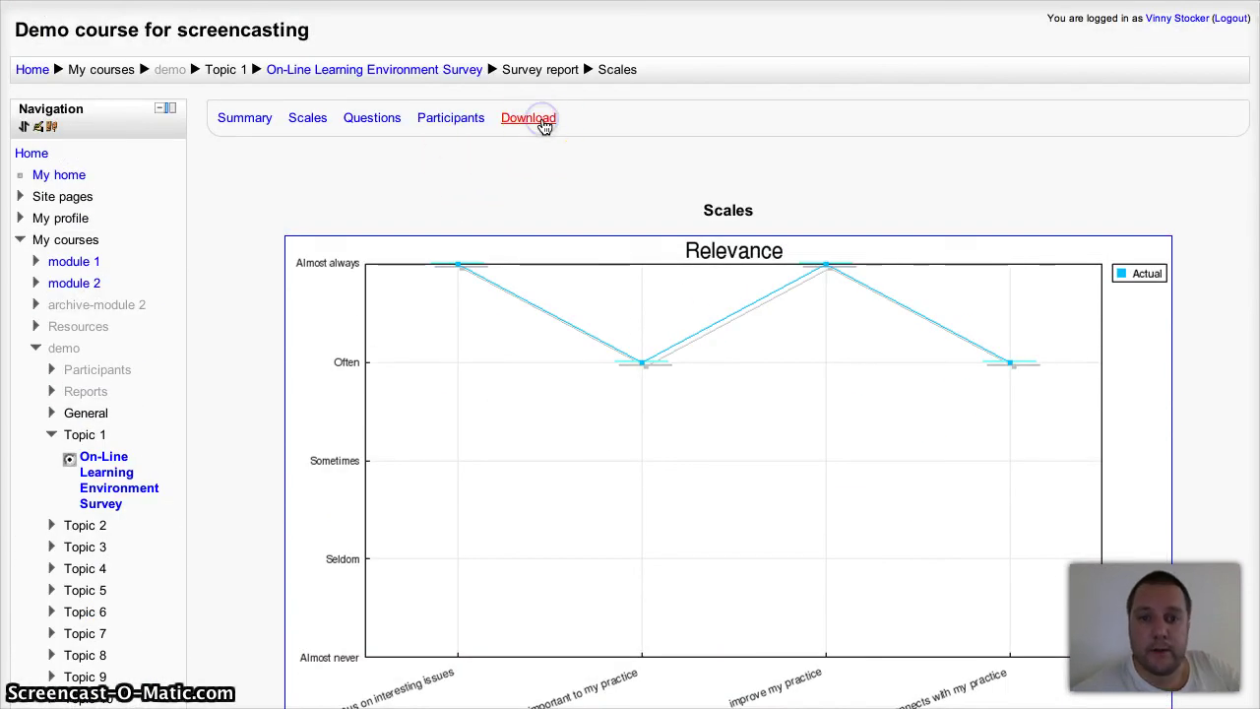